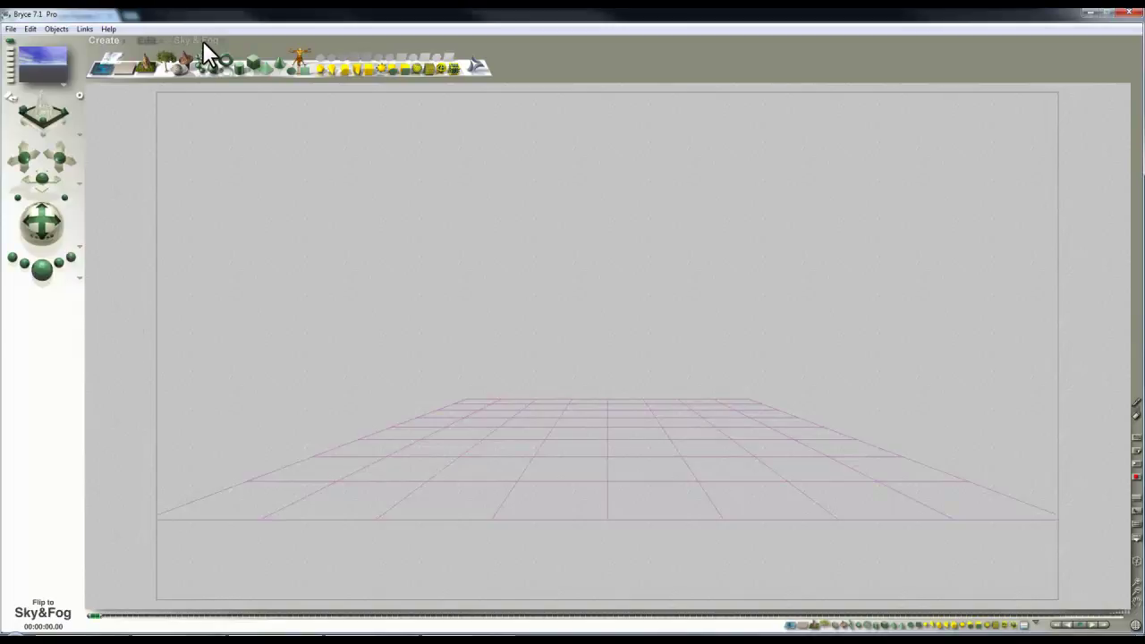
# - Review the image-based lighting settings in the Sky Lab and accept them
pyautogui.click(203, 41)
pyautogui.click(290, 45)
pyautogui.click(721, 194)
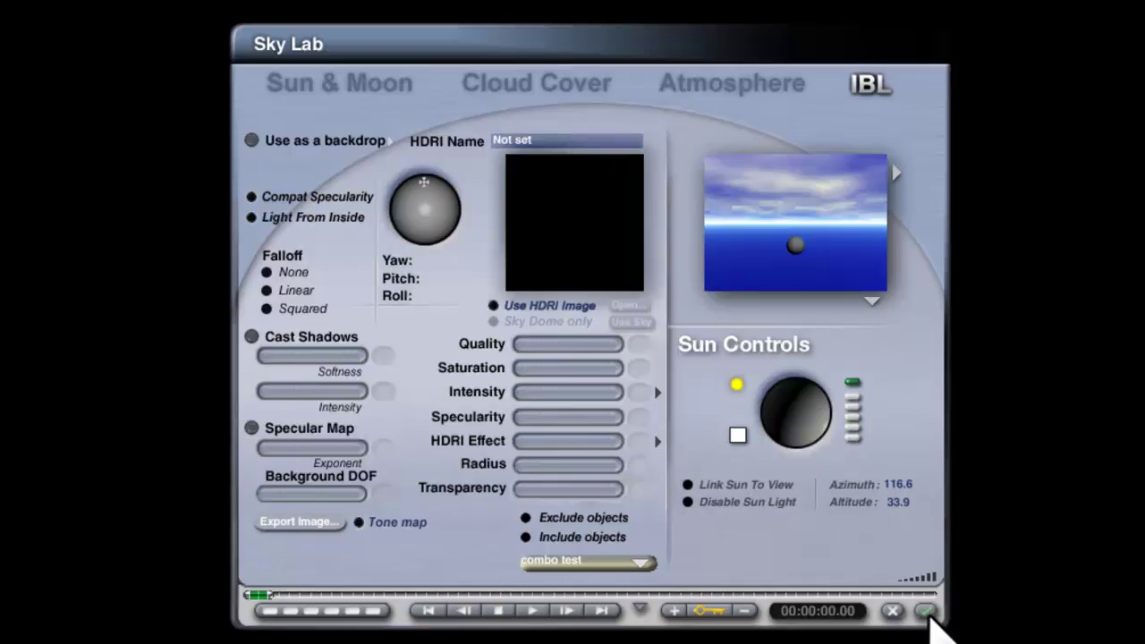
pyautogui.click(928, 612)
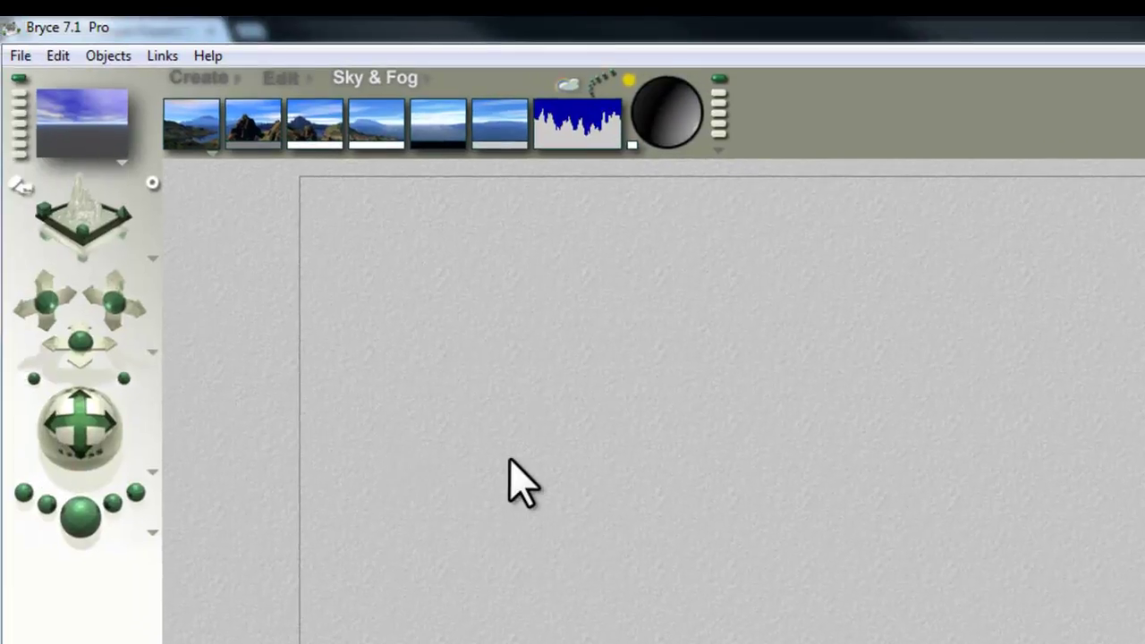
# - Set the document aspect ratio to 1:1 in Document Setup
pyautogui.click(19, 56)
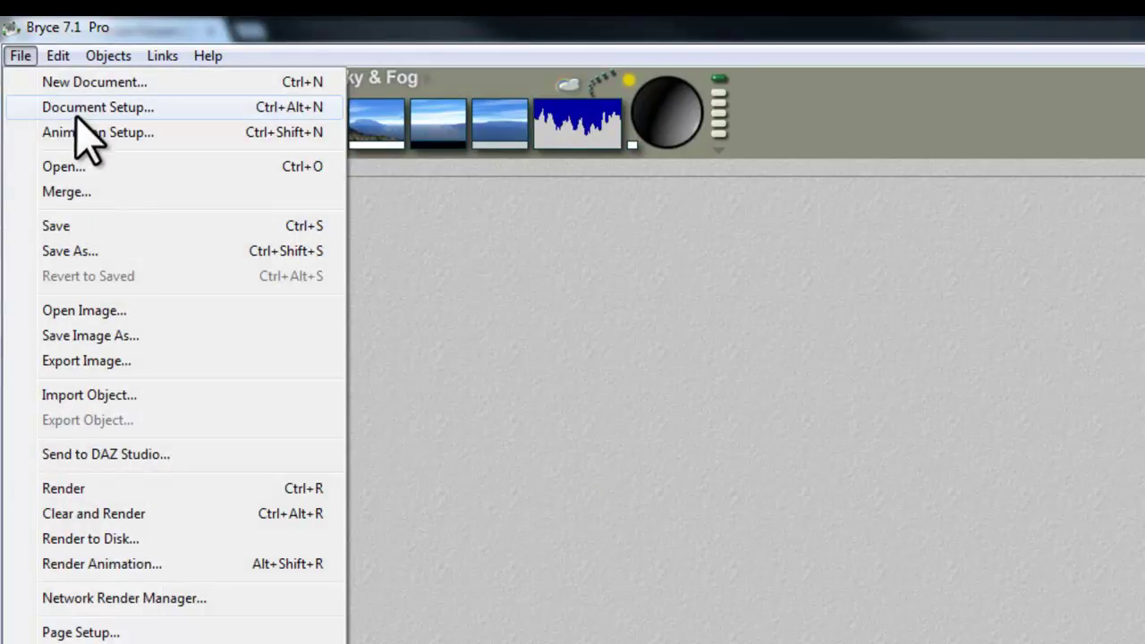
pyautogui.click(79, 111)
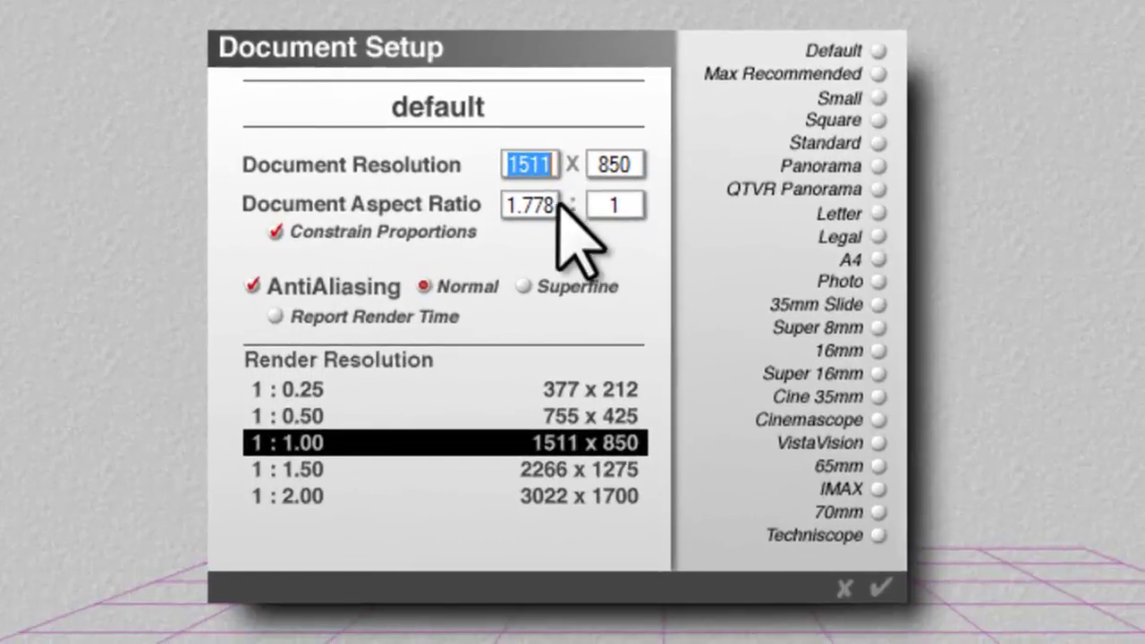
pyautogui.click(1064, 522)
pyautogui.doubleClick(553, 207)
pyautogui.write('1')
pyautogui.click(881, 588)
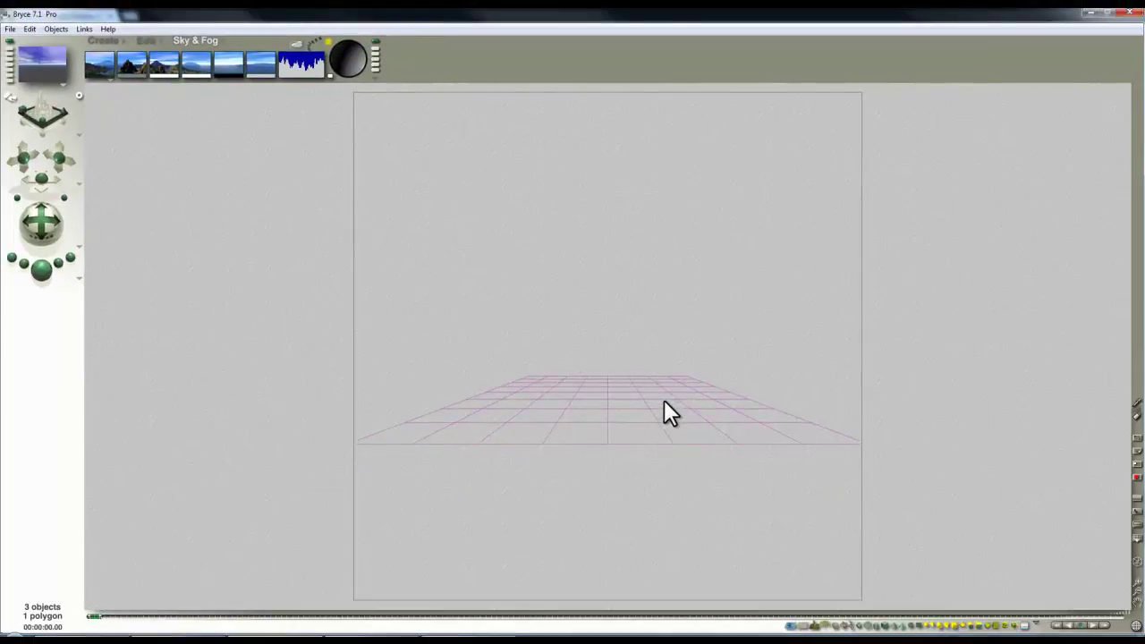
# - Delete the ground plane and create a sphere in the empty scene
pyautogui.click(664, 402)
pyautogui.press('Delete')
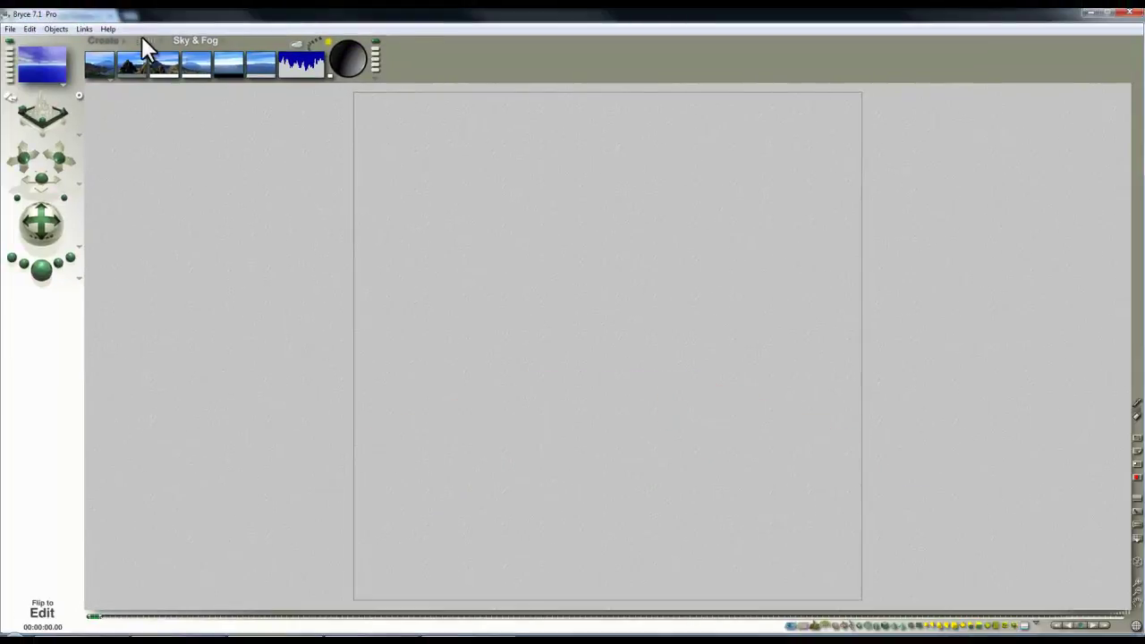
pyautogui.click(114, 37)
pyautogui.click(213, 72)
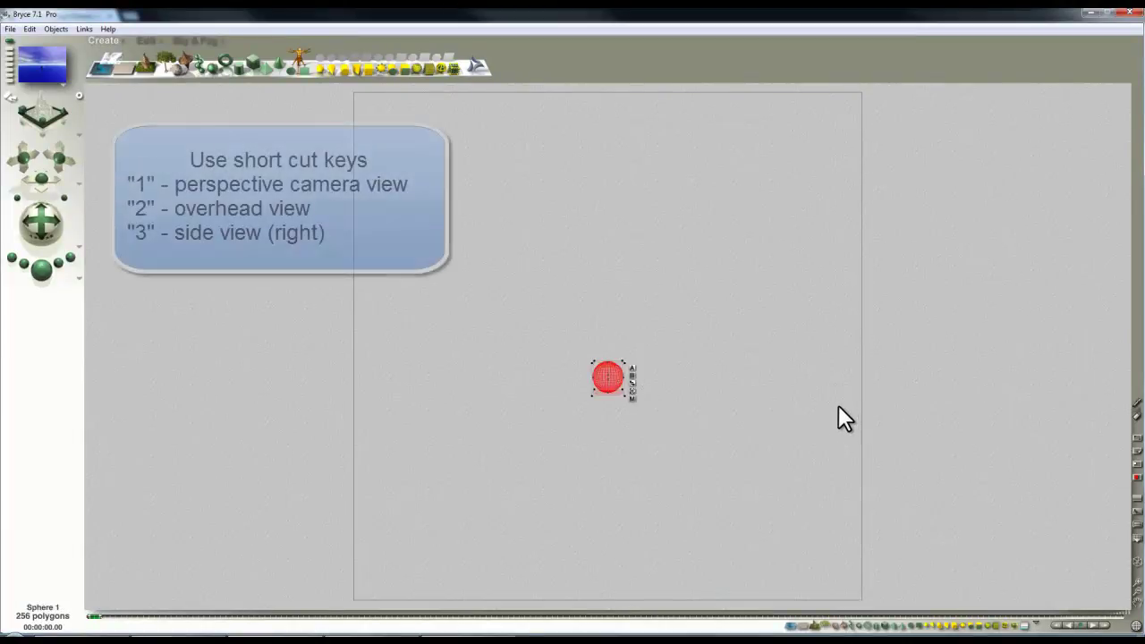
# - Switch to the overhead view, enlarge the sphere until it nearly fills the square frame, and test-render it
pyautogui.press('1')
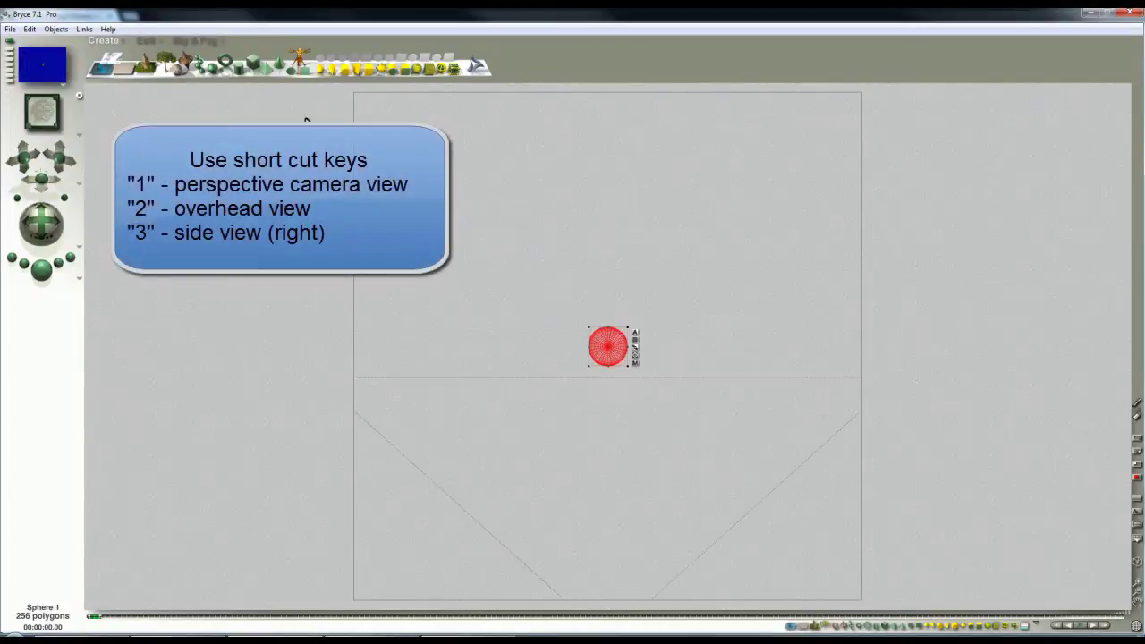
pyautogui.click(151, 41)
pyautogui.moveTo(145, 70); pyautogui.dragTo(364, 39)
pyautogui.moveTo(233, 68); pyautogui.dragTo(273, 68)
pyautogui.click(42, 269)
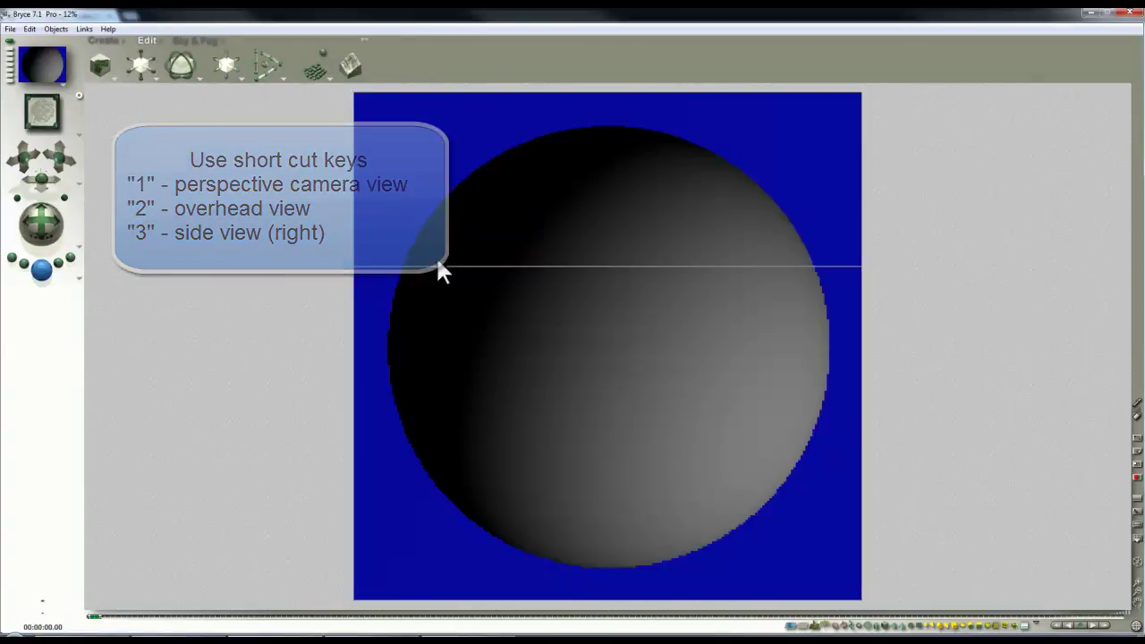
# - Fine-tune the sphere's size with test renders until its outline just touches all four edges of the frame
pyautogui.moveTo(138, 64); pyautogui.dragTo(201, 65)
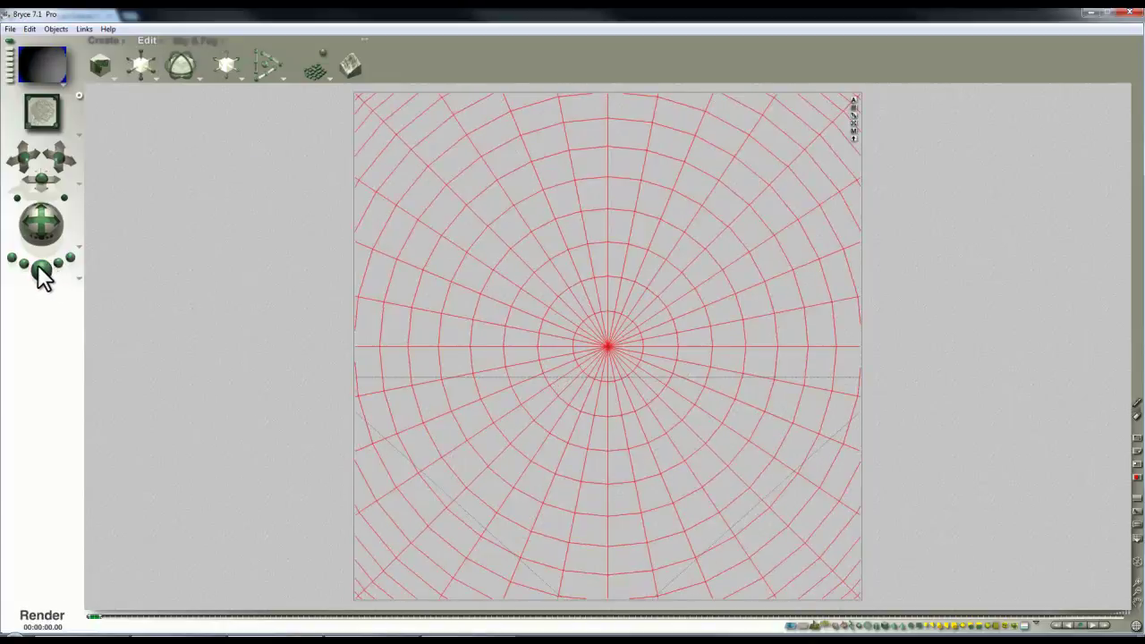
pyautogui.hotkey('ctrl', 'r')
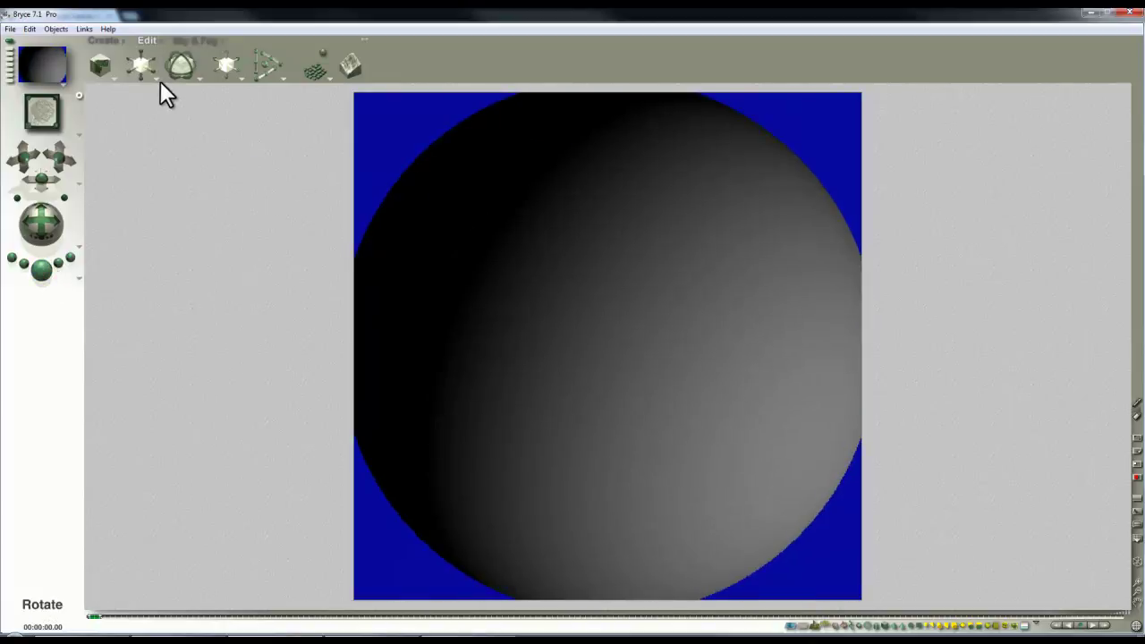
pyautogui.moveTo(143, 70); pyautogui.dragTo(169, 69)
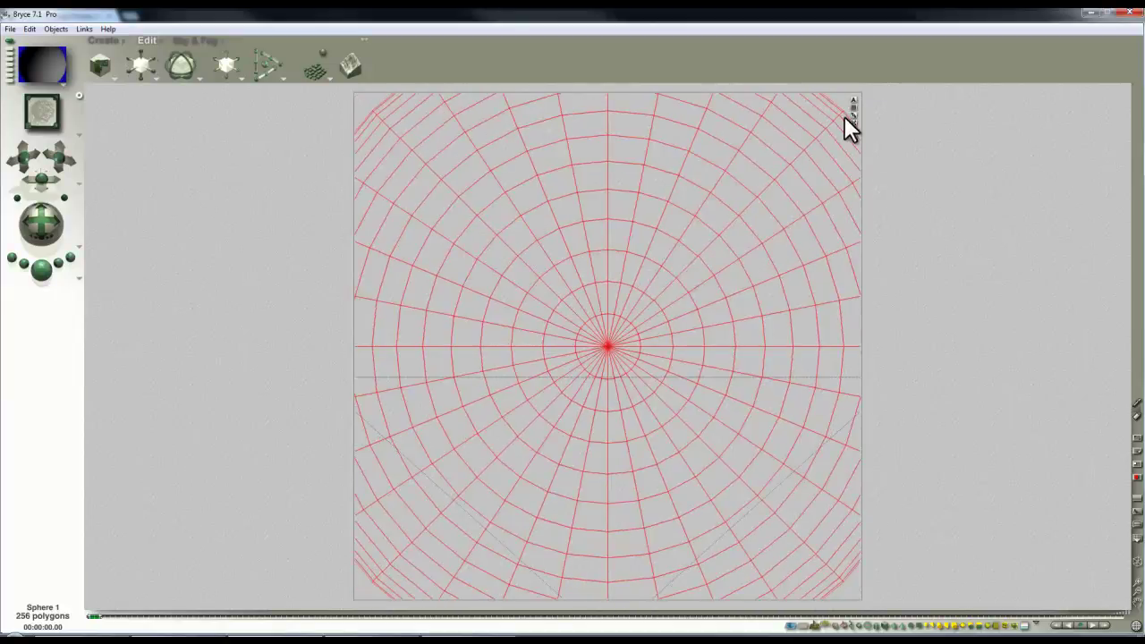
pyautogui.click(41, 268)
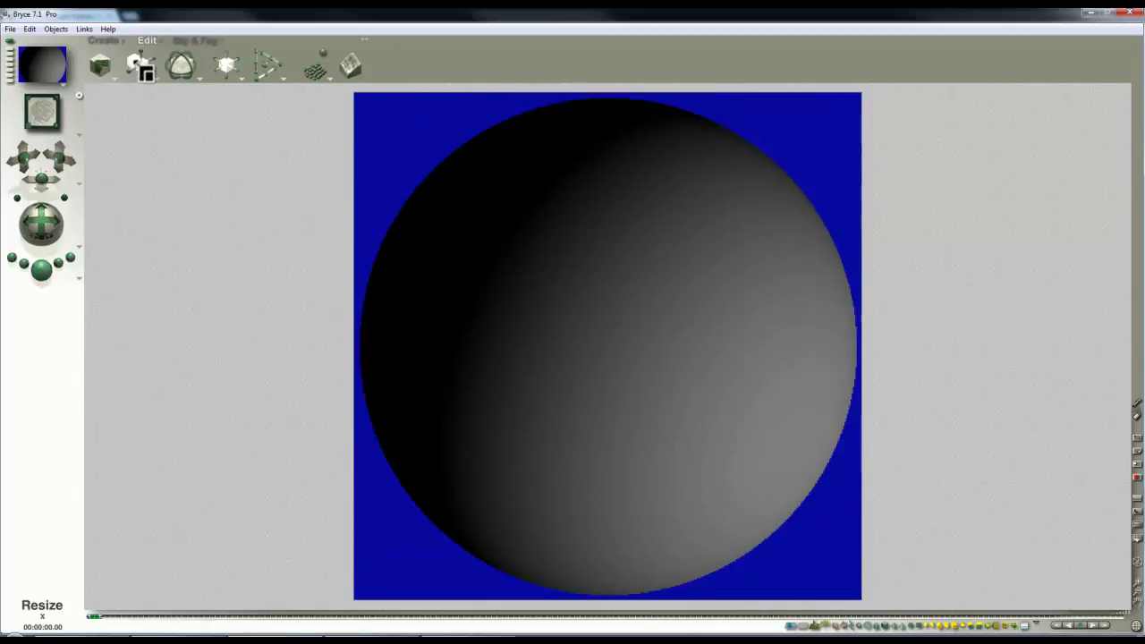
pyautogui.moveTo(143, 66); pyautogui.dragTo(467, 215)
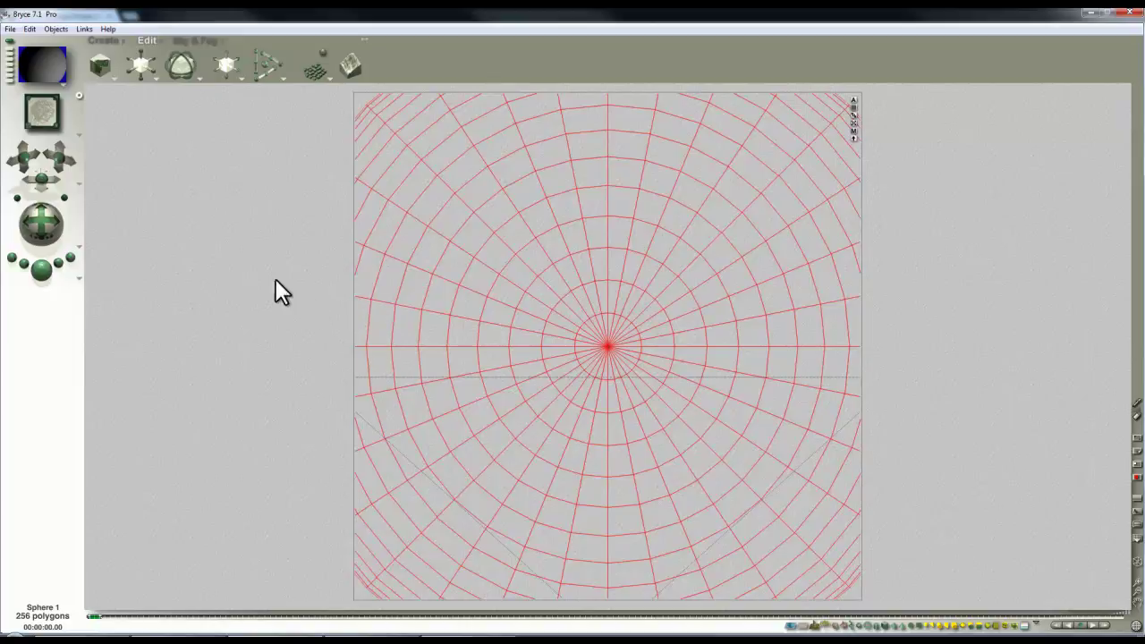
pyautogui.click(45, 274)
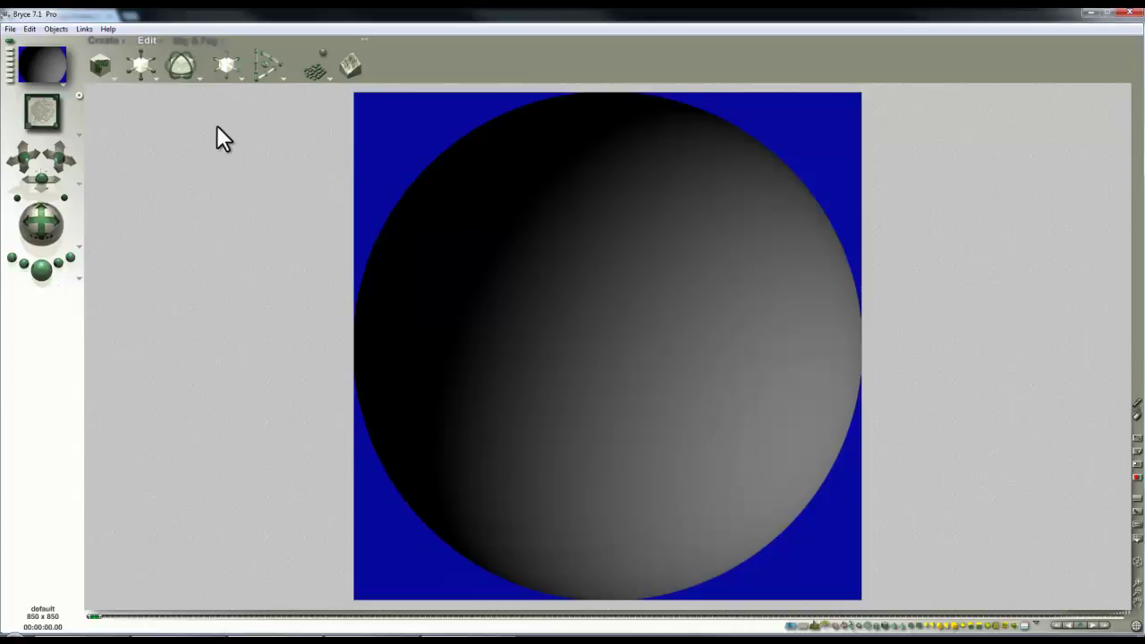
# - Change the sky settings to a plain black background and render the scene
pyautogui.click(197, 40)
pyautogui.click(109, 82)
pyautogui.click(134, 117)
pyautogui.moveTo(99, 78); pyautogui.dragTo(225, 77)
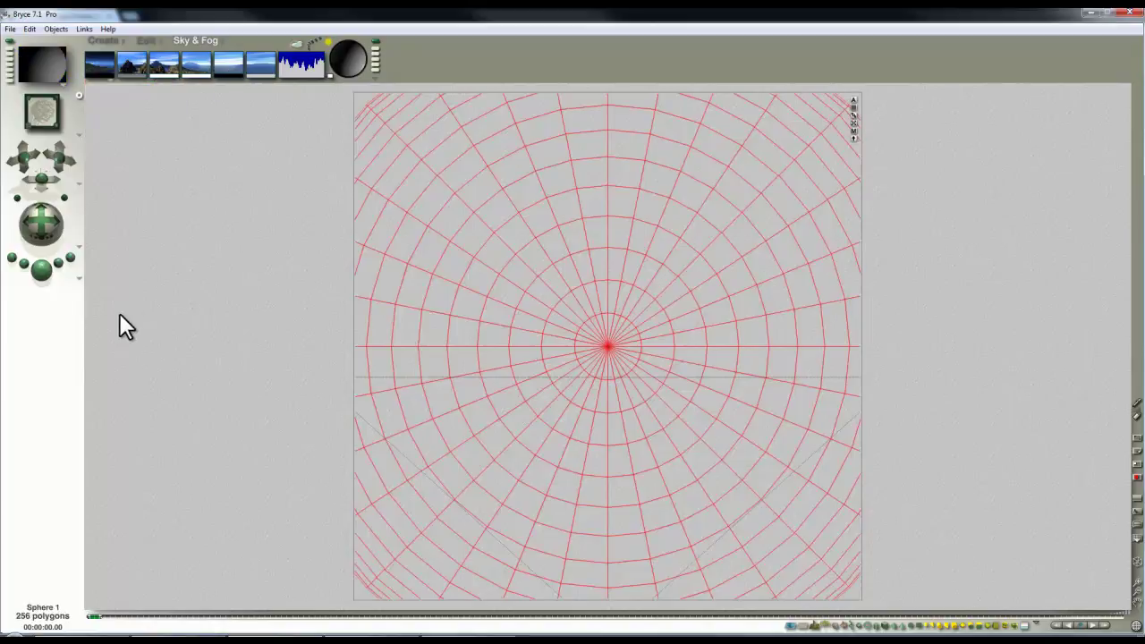
pyautogui.click(42, 269)
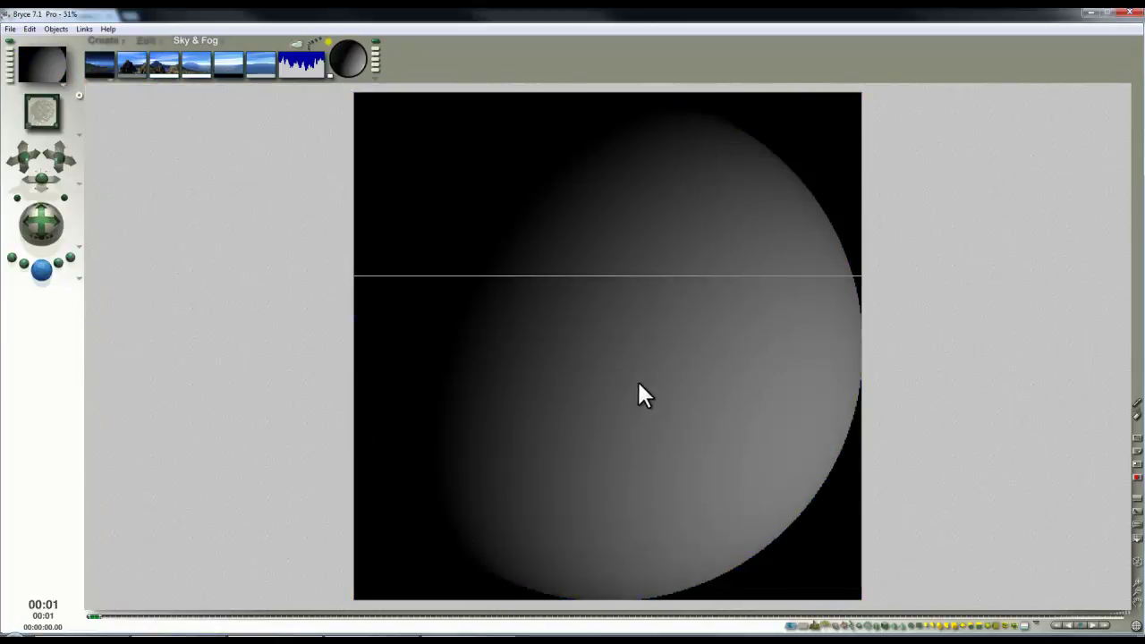
# - Apply the last fiery orange Pal Varient material from the Pal_davidbrinnen category of Pro Materials to the sphere
pyautogui.click(639, 379)
pyautogui.click(855, 131)
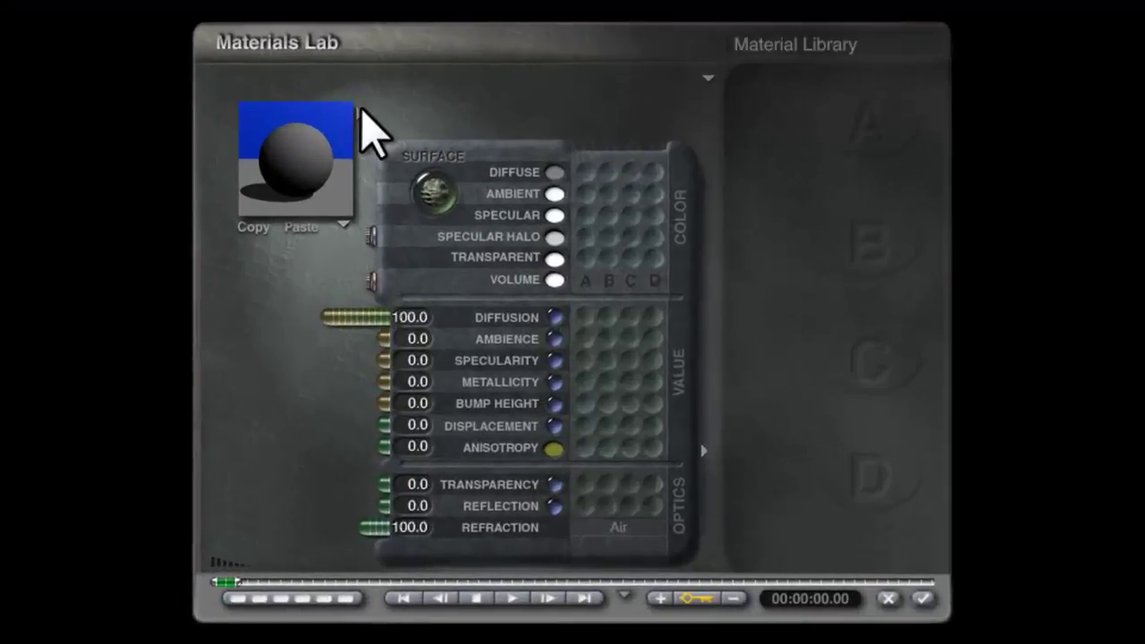
pyautogui.click(356, 114)
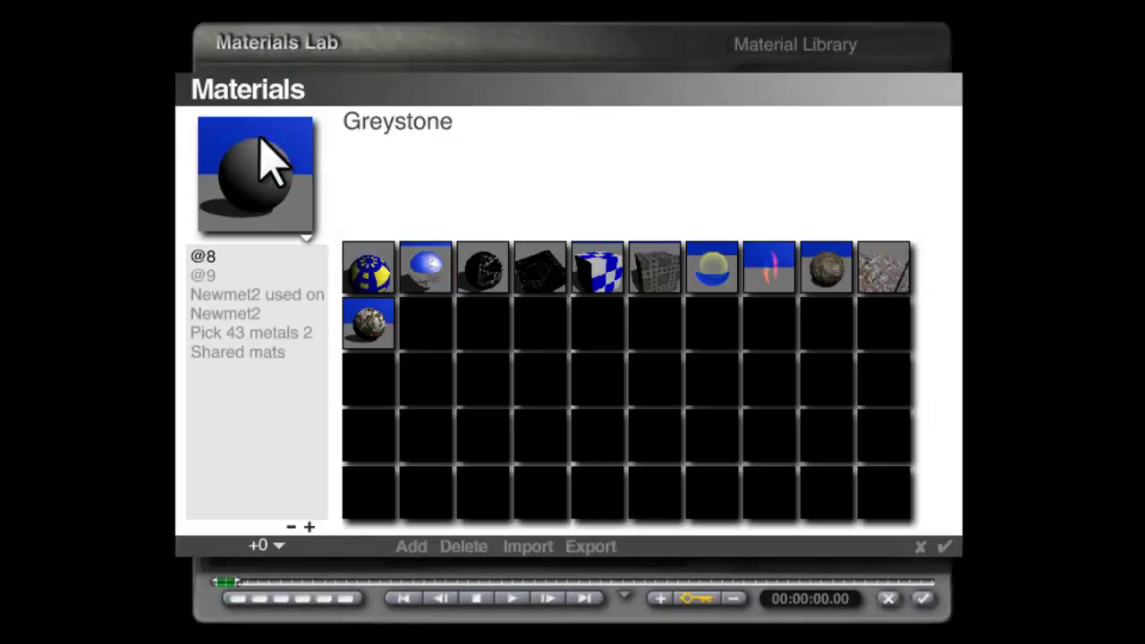
pyautogui.click(279, 546)
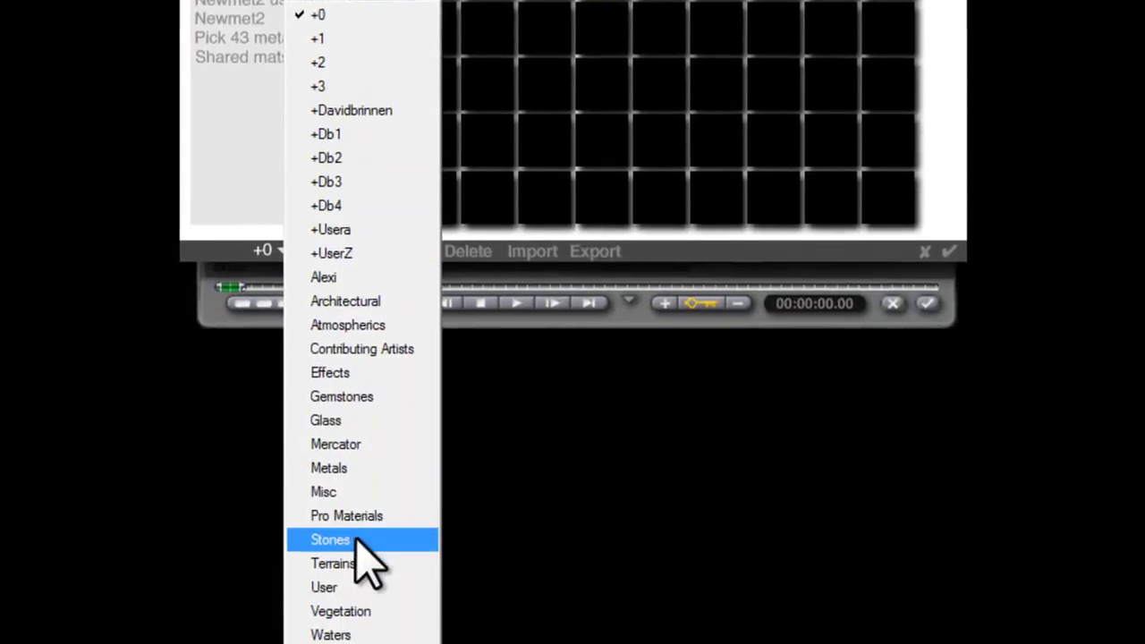
pyautogui.click(376, 490)
pyautogui.moveTo(324, 173); pyautogui.dragTo(324, 230)
pyautogui.scroll(1, 304, 402)
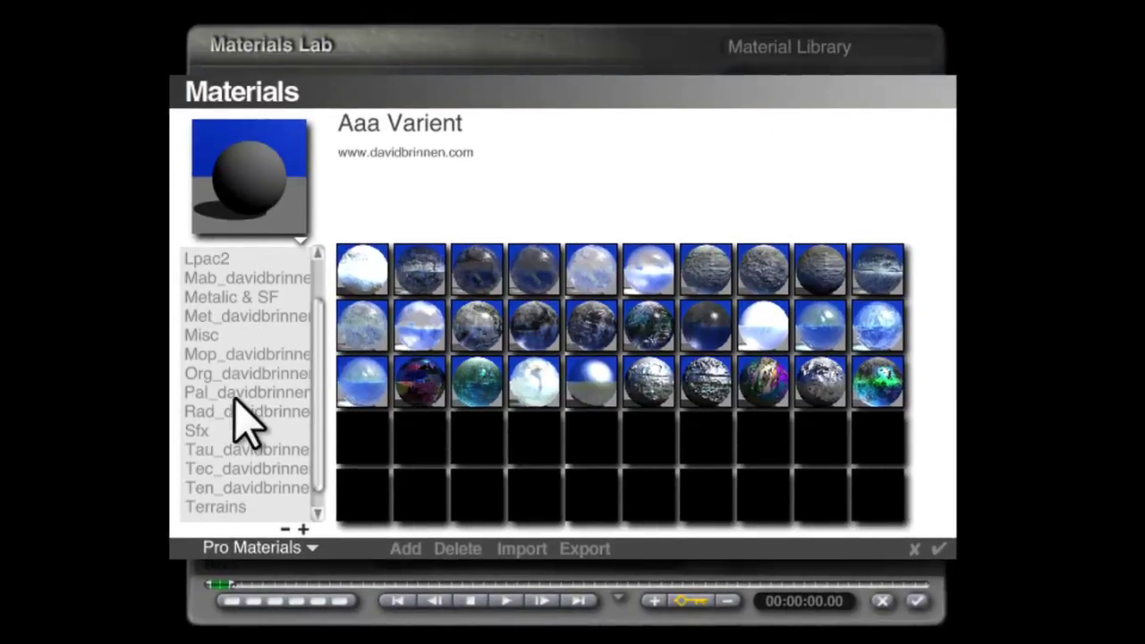
pyautogui.click(189, 395)
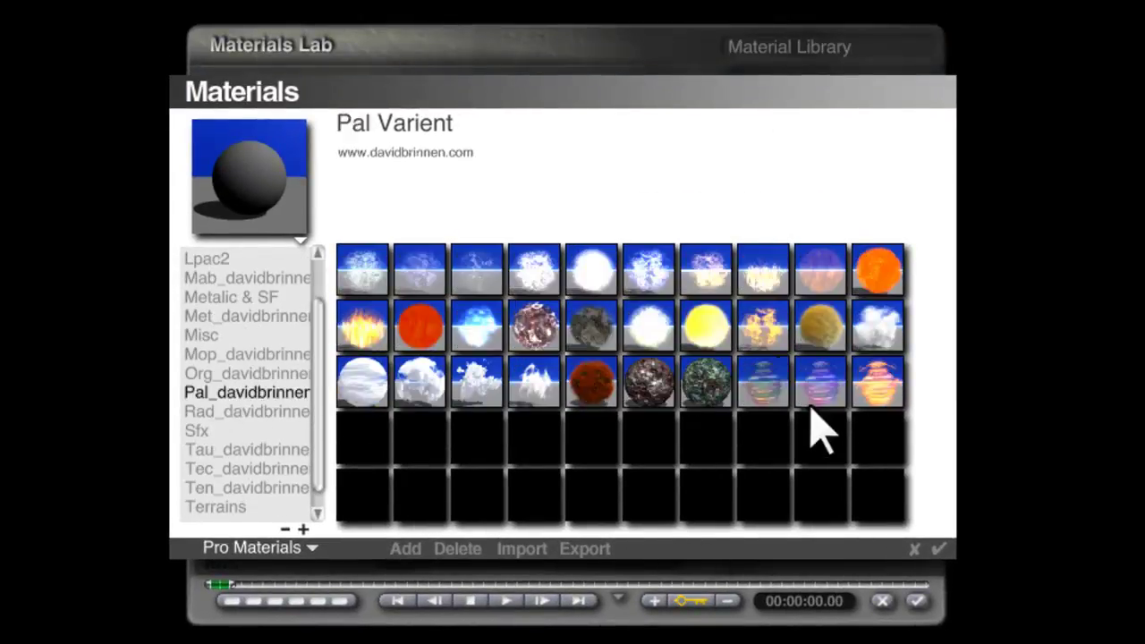
pyautogui.click(879, 394)
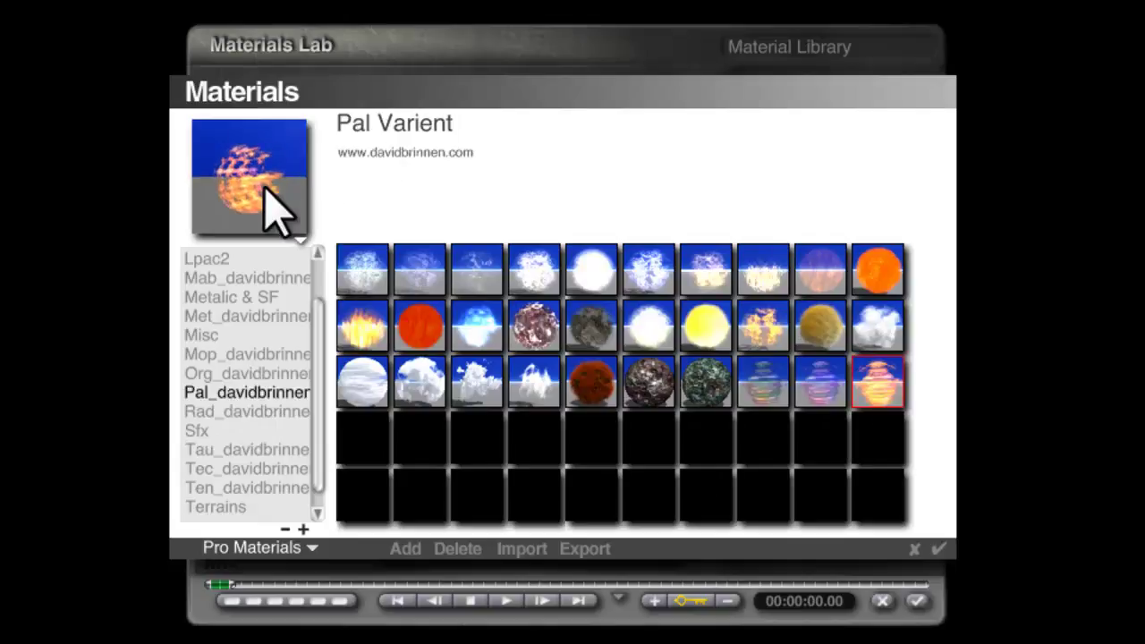
pyautogui.click(938, 549)
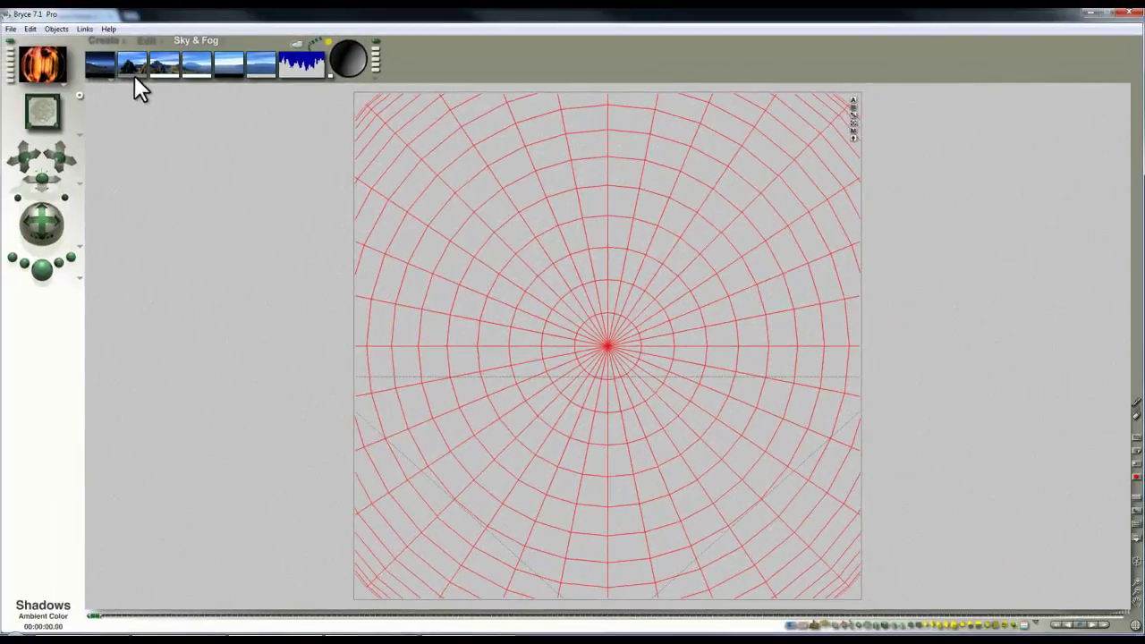
# - Adjust the shadows' ambient color in the sky settings and render the fiery sphere
pyautogui.click(134, 75)
pyautogui.moveTo(137, 76); pyautogui.dragTo(158, 77)
pyautogui.click(42, 270)
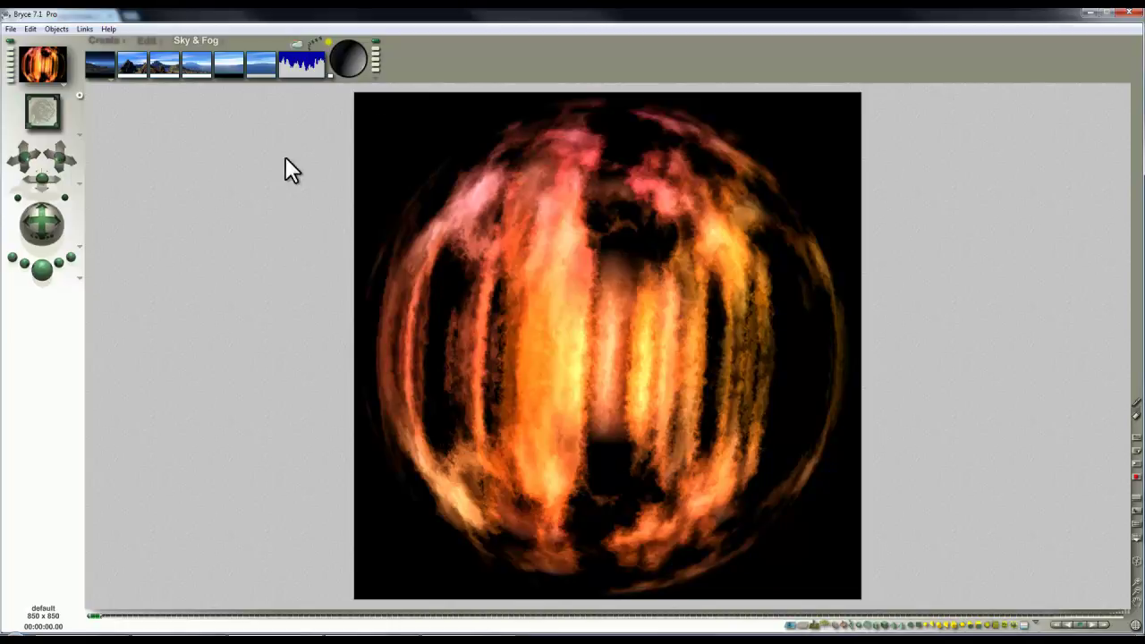
# - Scale texture A of the sphere's volume material to 2402% on X, Y and Z, and render the scene
pyautogui.click(734, 330)
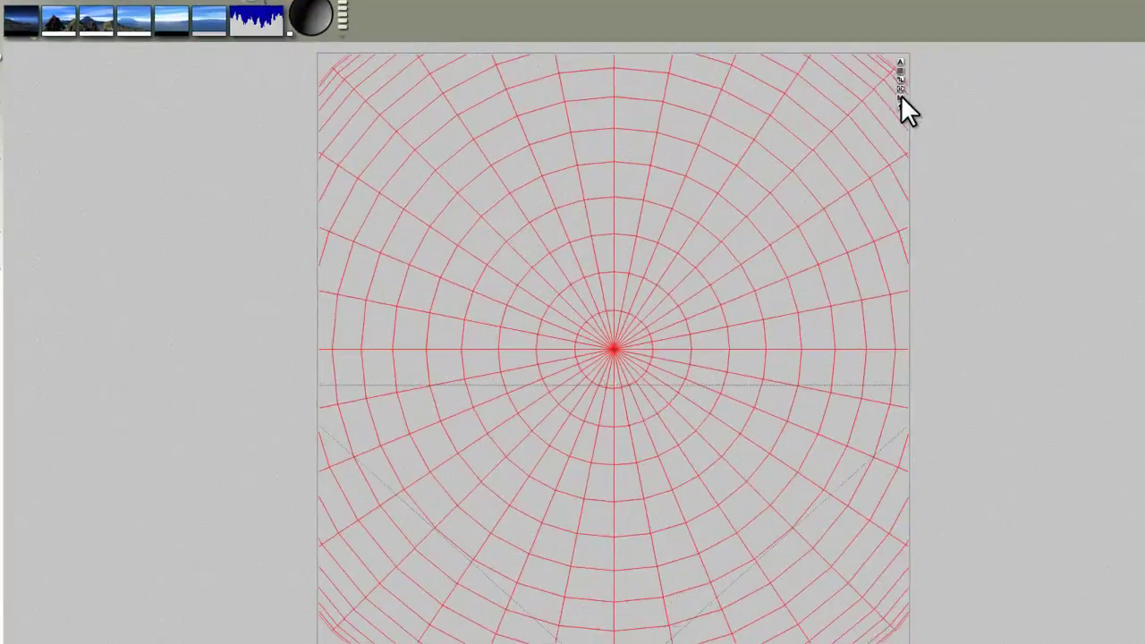
pyautogui.click(853, 129)
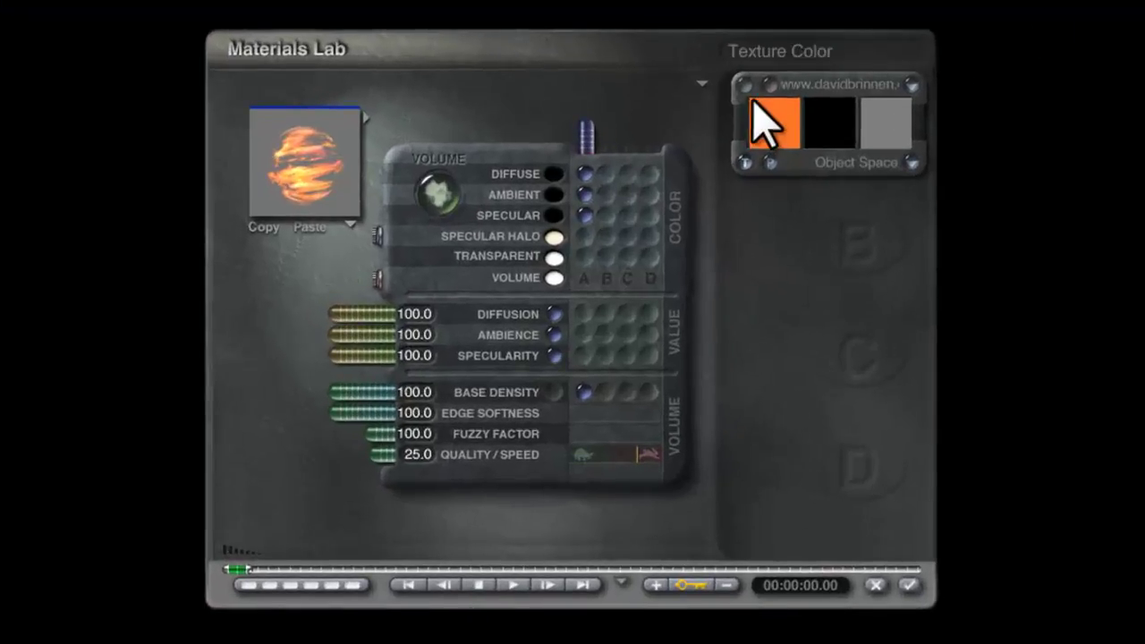
pyautogui.click(746, 88)
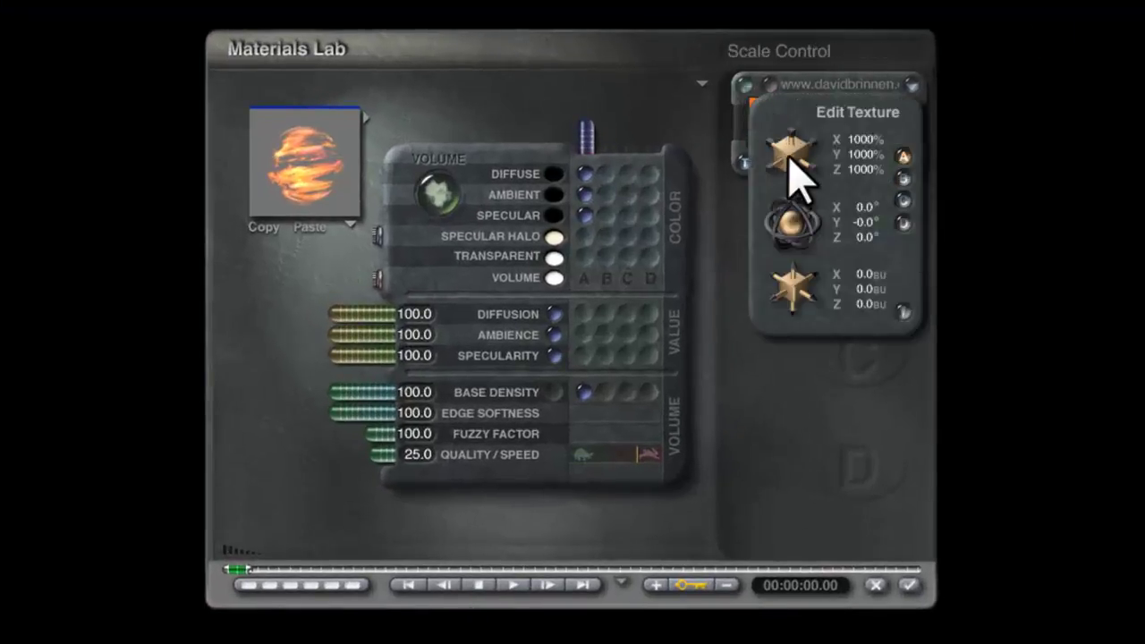
pyautogui.moveTo(793, 172)
pyautogui.mouseDown()
pyautogui.moveTo(805, 184)
pyautogui.moveTo(799, 161)
pyautogui.moveTo(797, 173)
pyautogui.mouseUp()
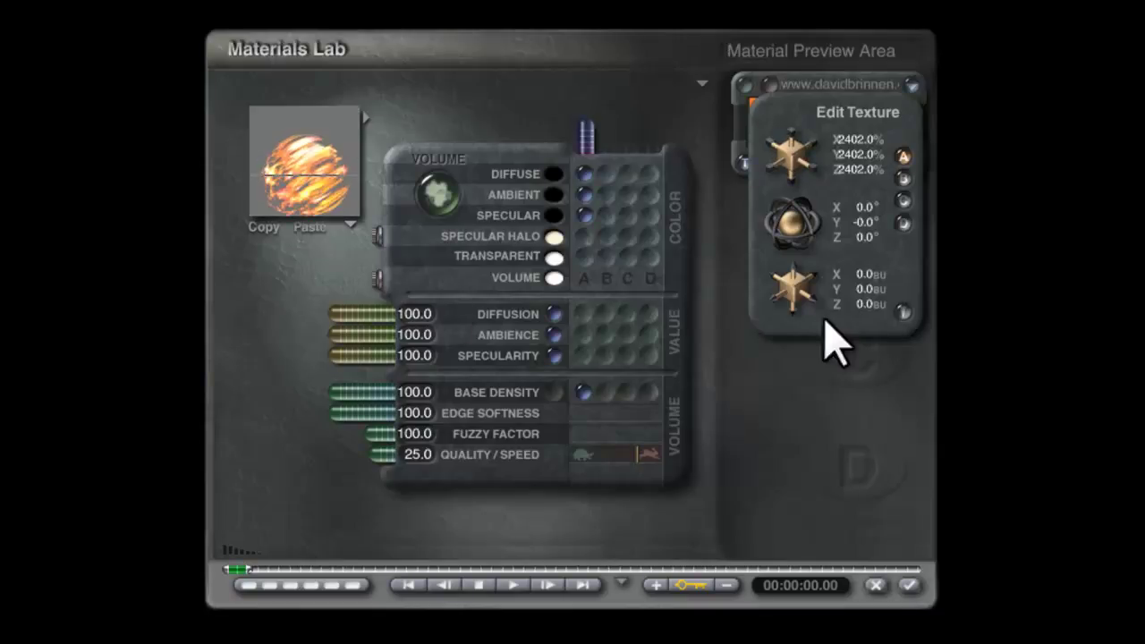
pyautogui.click(905, 312)
pyautogui.click(907, 586)
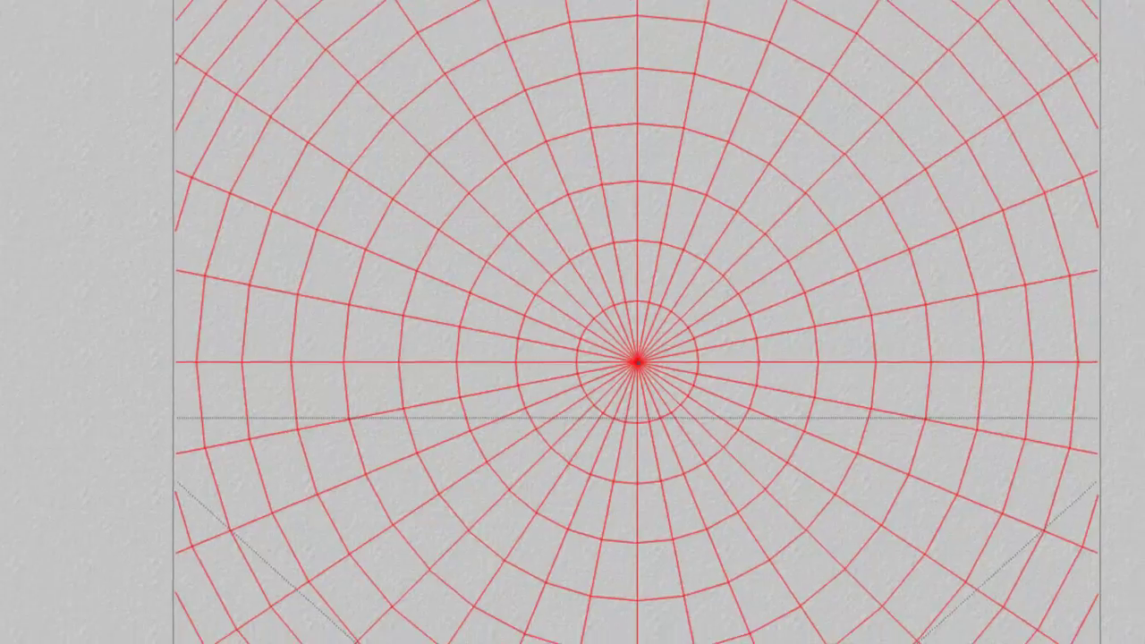
pyautogui.click(42, 270)
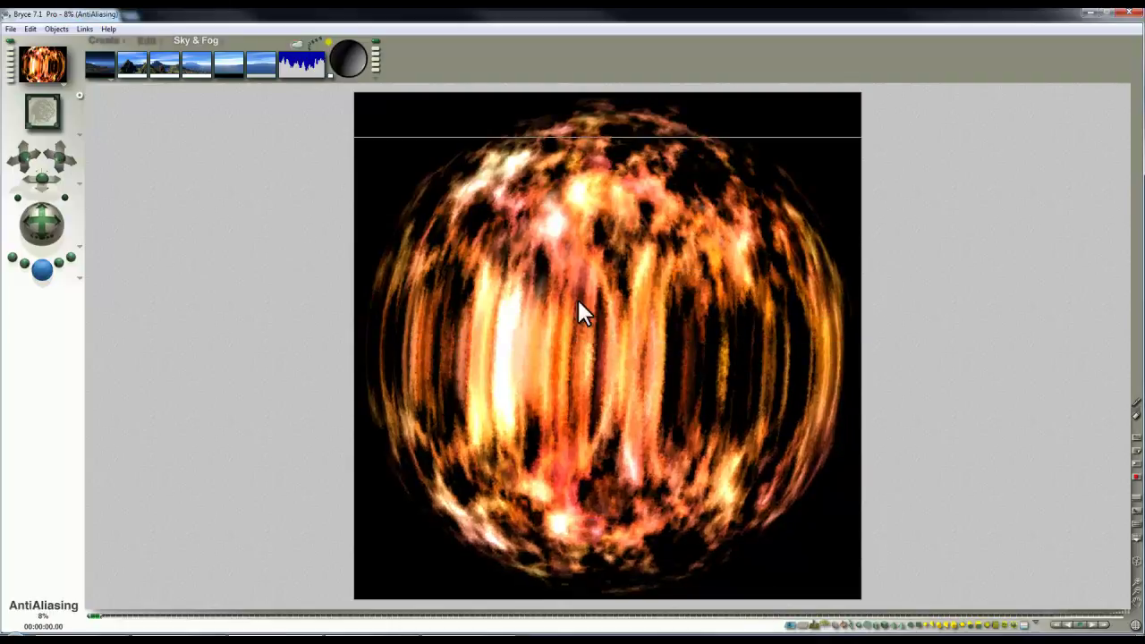
pyautogui.click(592, 245)
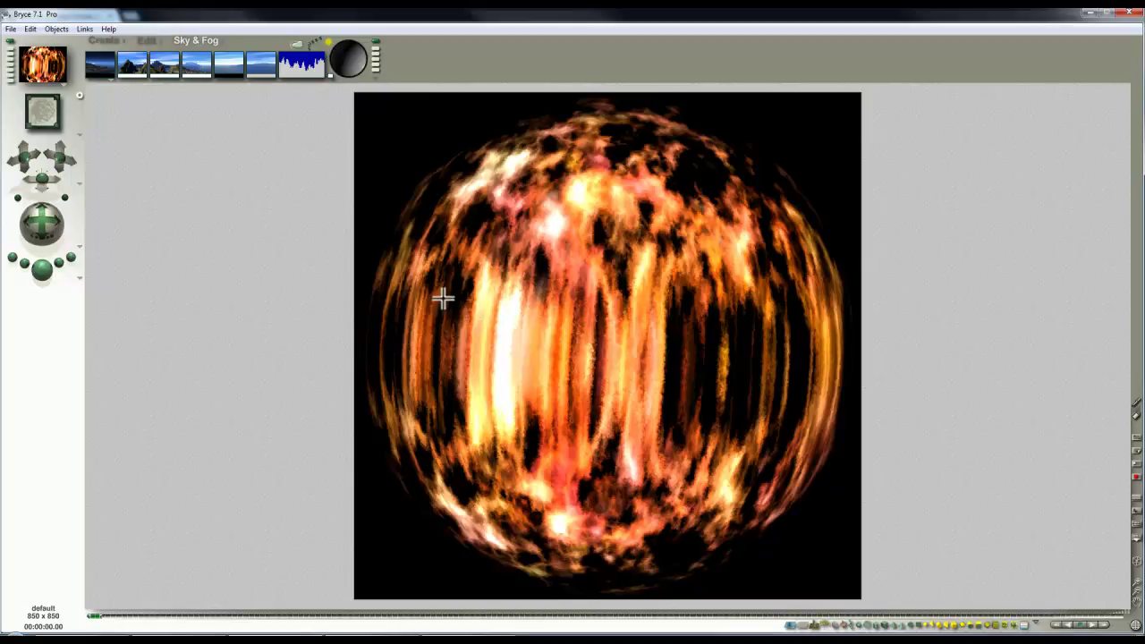
# - Set the document resolution to 3840 x 3840 and render the fiery sphere at that size
pyautogui.click(11, 29)
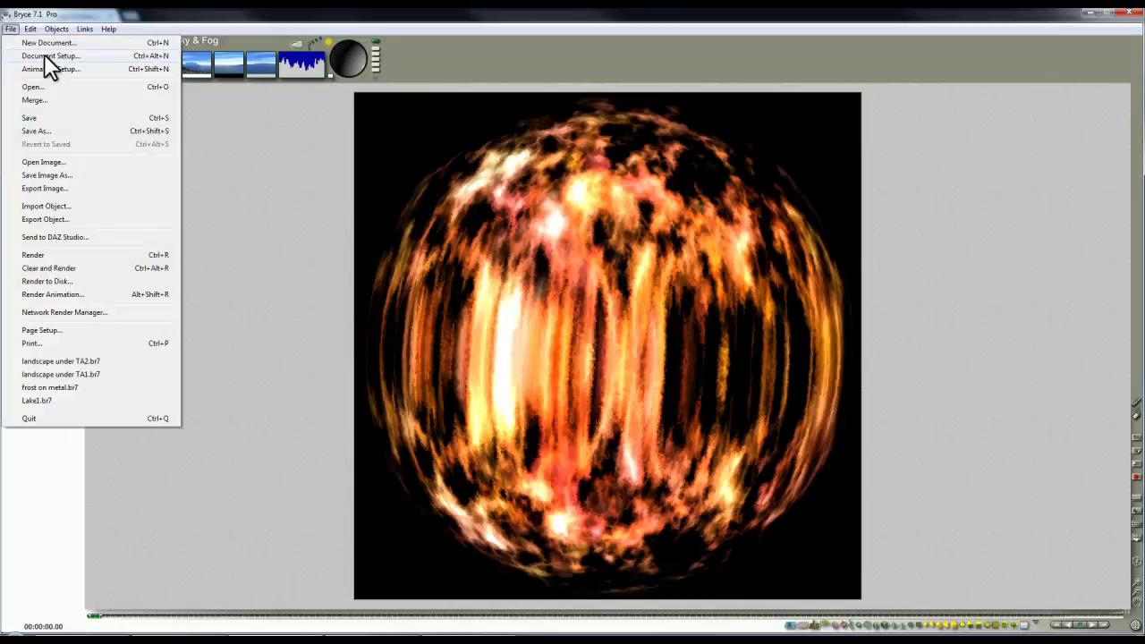
pyautogui.click(44, 56)
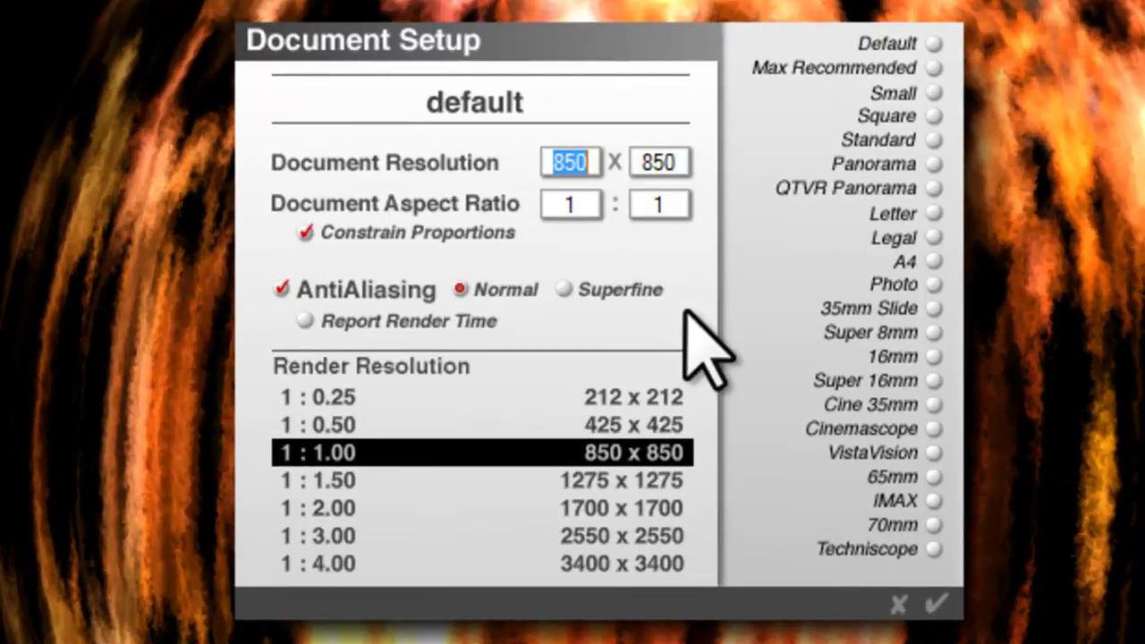
pyautogui.write('3')
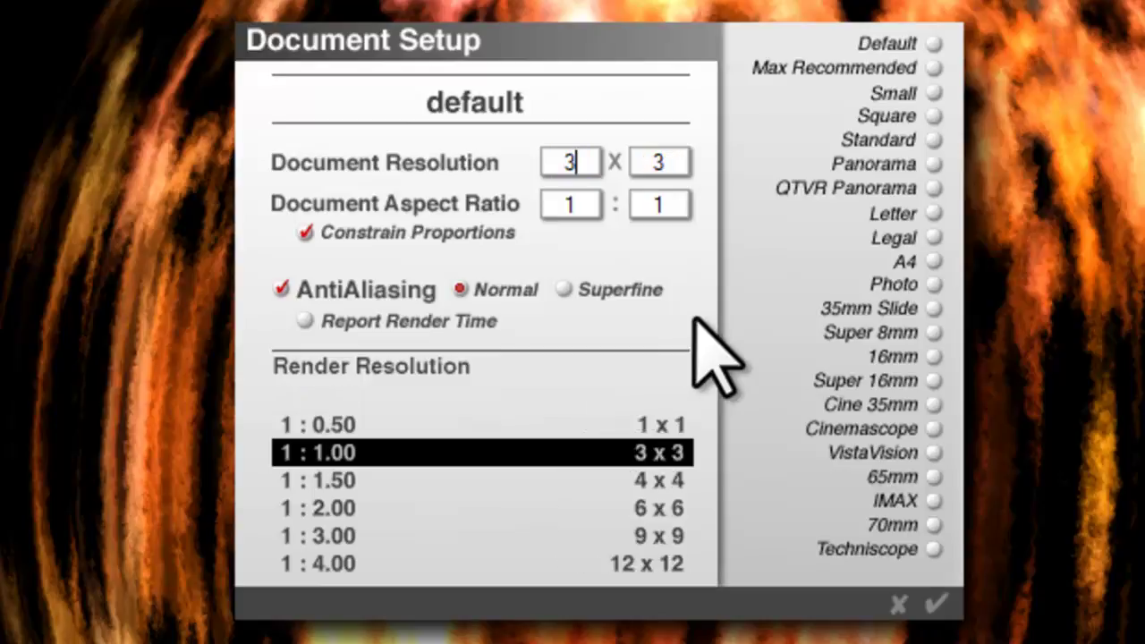
pyautogui.write('840')
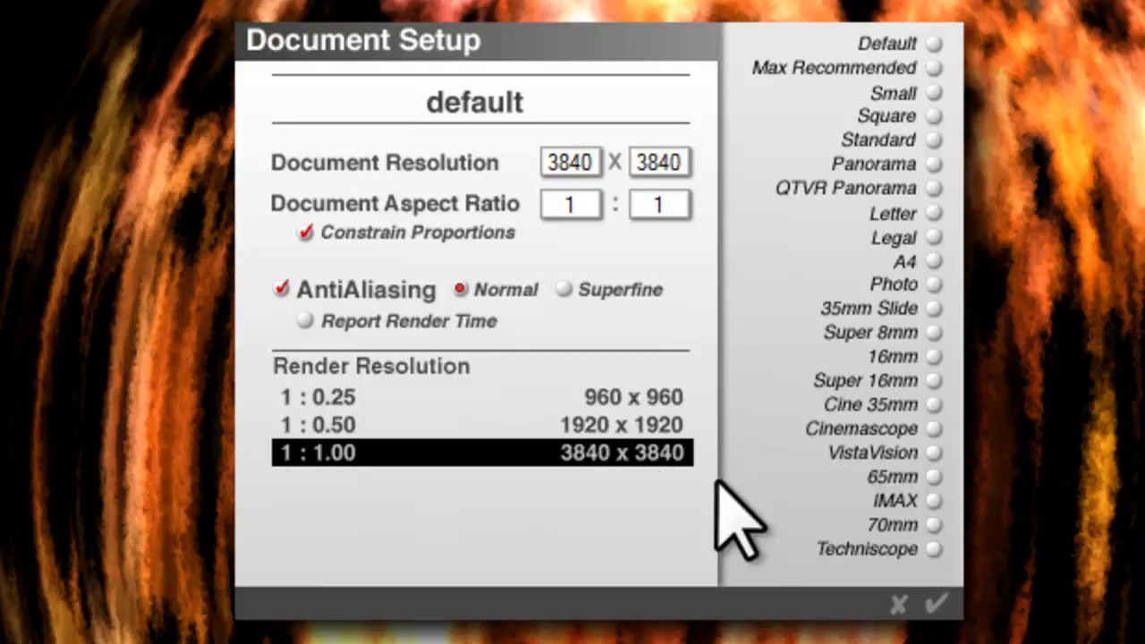
pyautogui.click(936, 606)
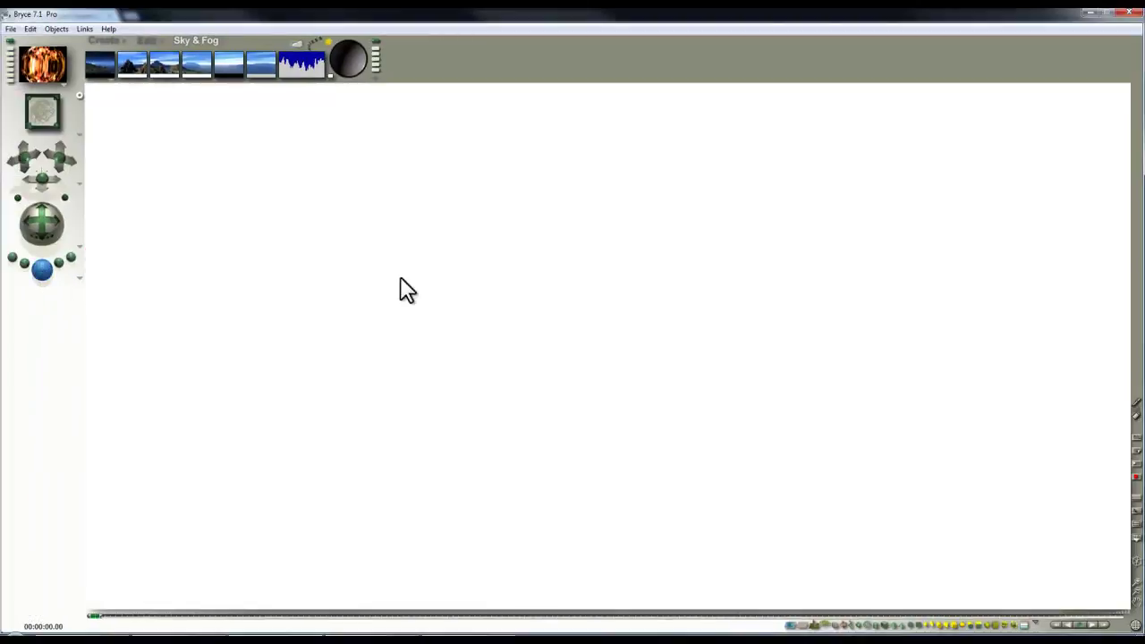
pyautogui.hotkey('ctrl', 'r')
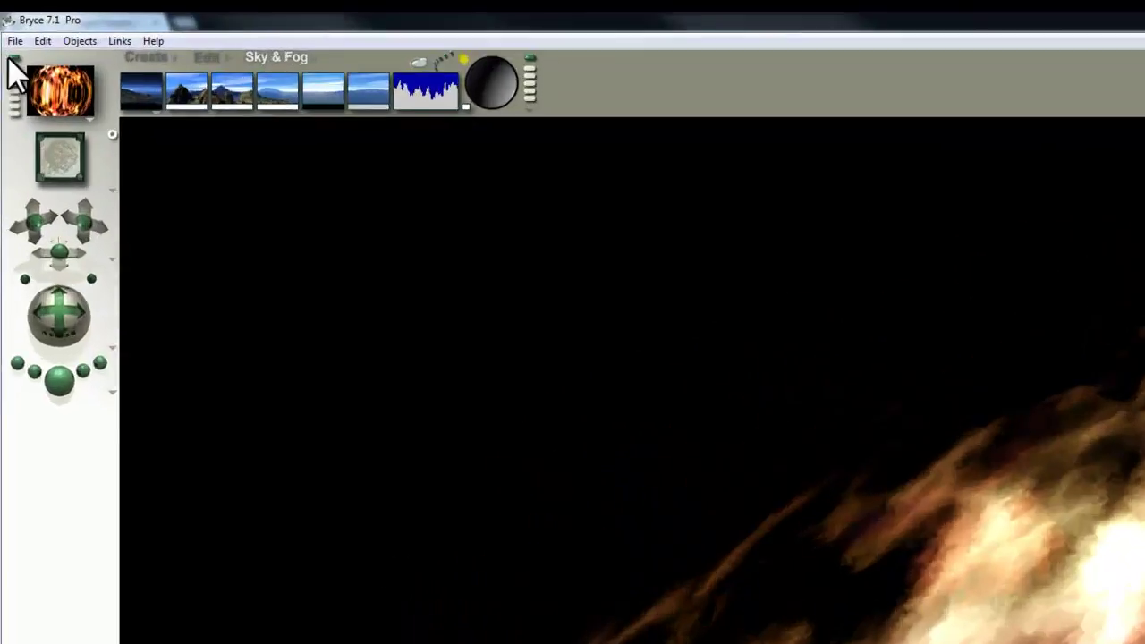
# - Export the rendered image as a 96 bits per pixel HDR file named Plasma cloud
pyautogui.click(11, 29)
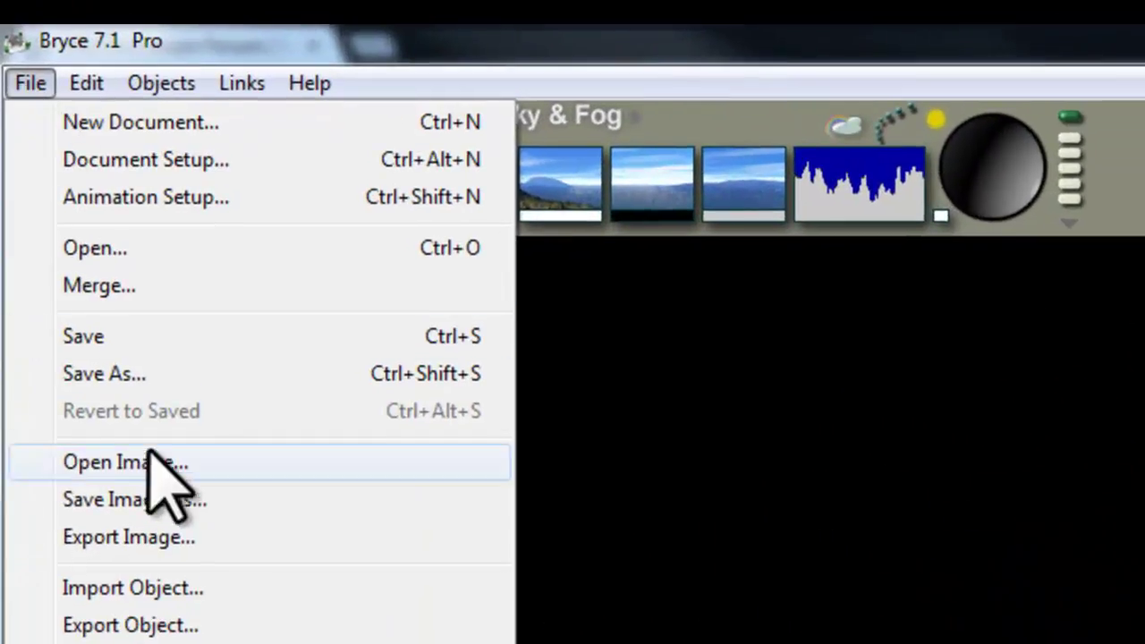
pyautogui.click(179, 537)
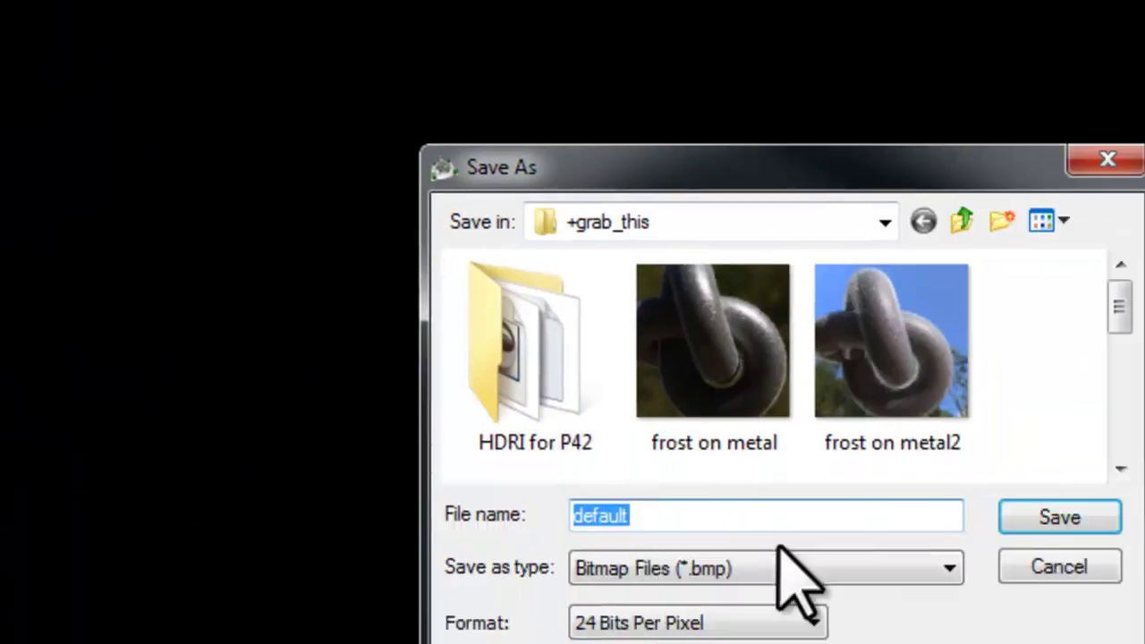
pyautogui.click(591, 458)
pyautogui.click(593, 506)
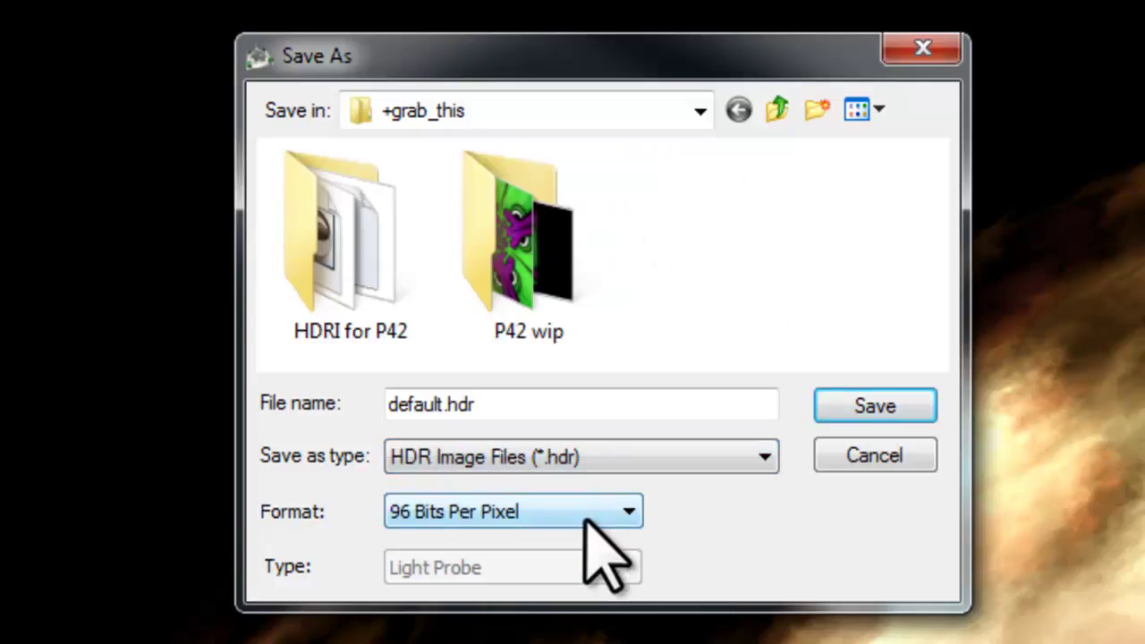
pyautogui.doubleClick(493, 404)
pyautogui.write('Plasma cloud')
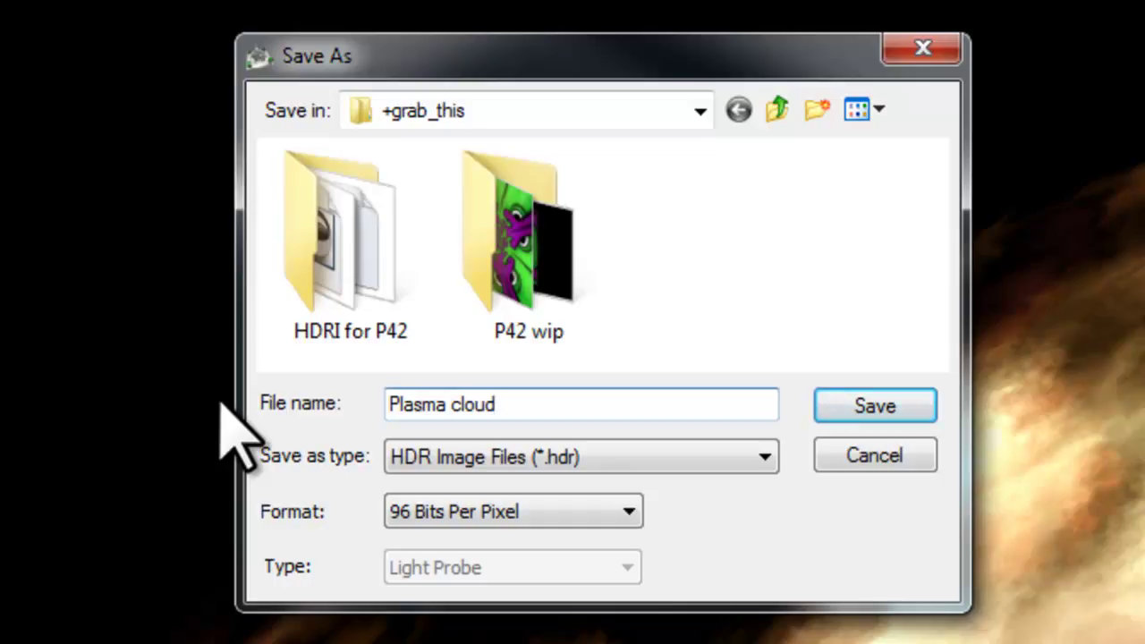
pyautogui.click(885, 404)
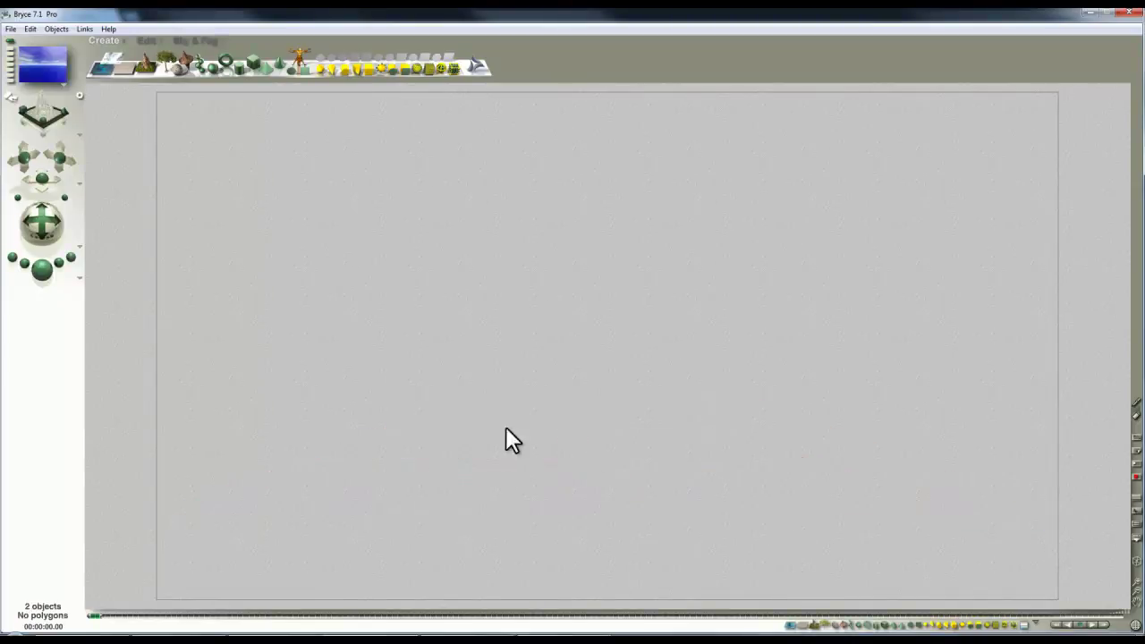
# - Add the Deep Space Cruiser from the DSC-001 category of the Space project object library to the new scene
pyautogui.click(123, 40)
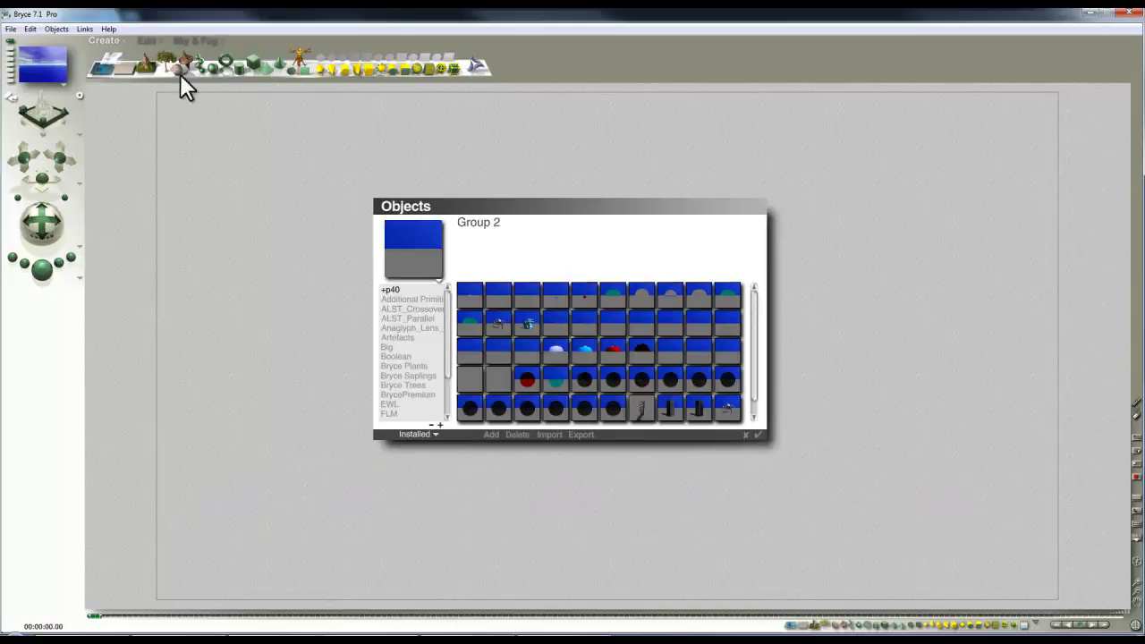
pyautogui.moveTo(443, 315); pyautogui.dragTo(444, 408)
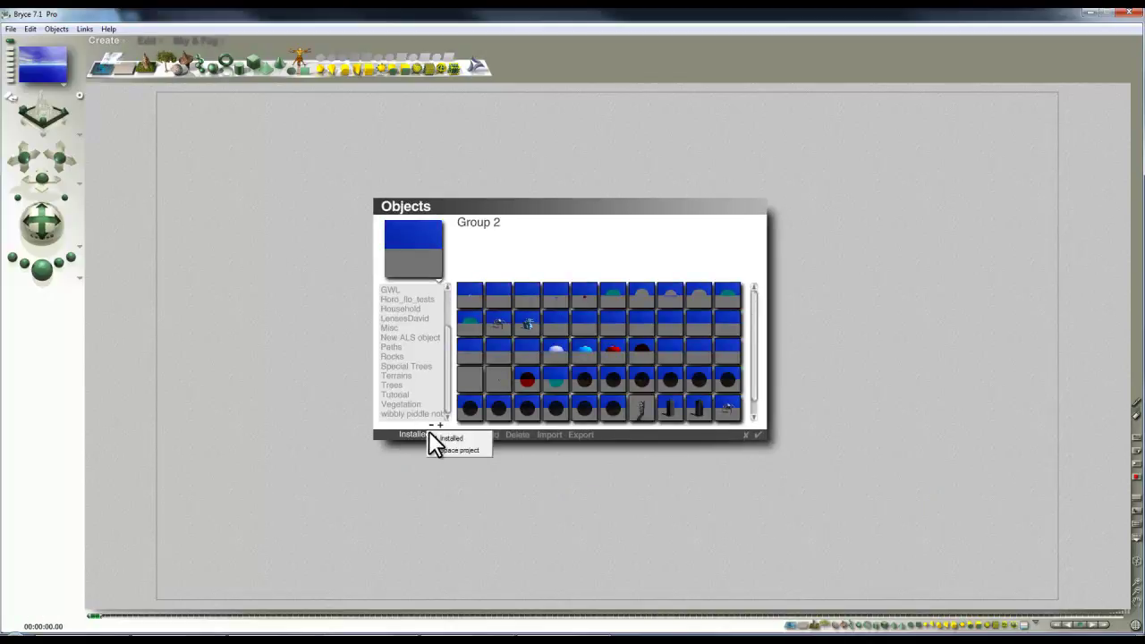
pyautogui.click(459, 450)
pyautogui.click(410, 330)
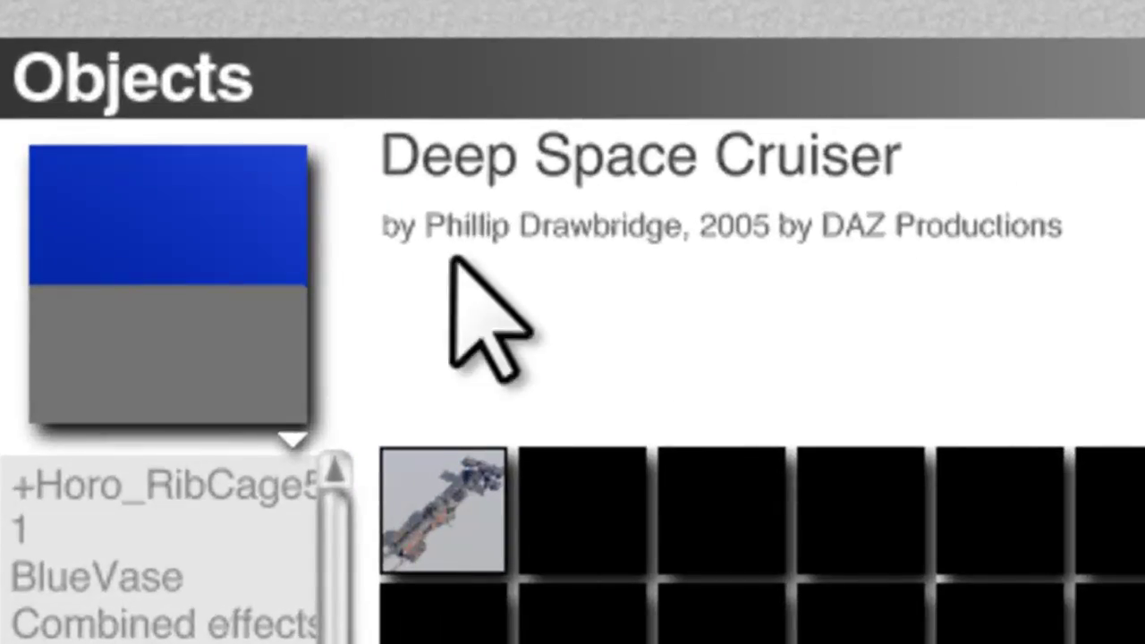
pyautogui.click(452, 528)
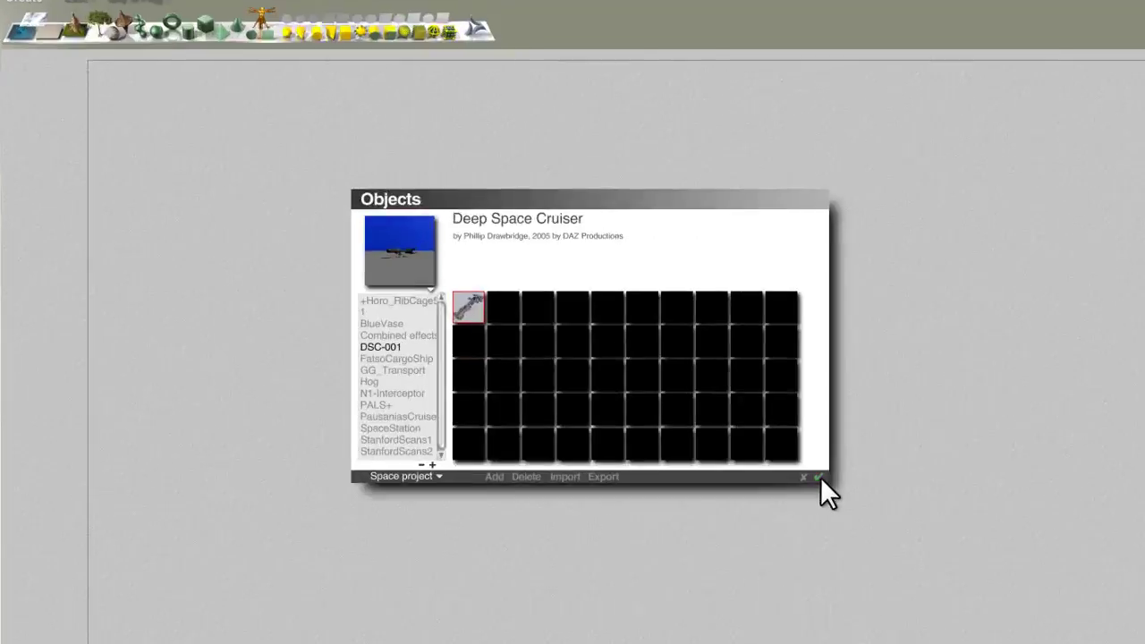
pyautogui.click(818, 475)
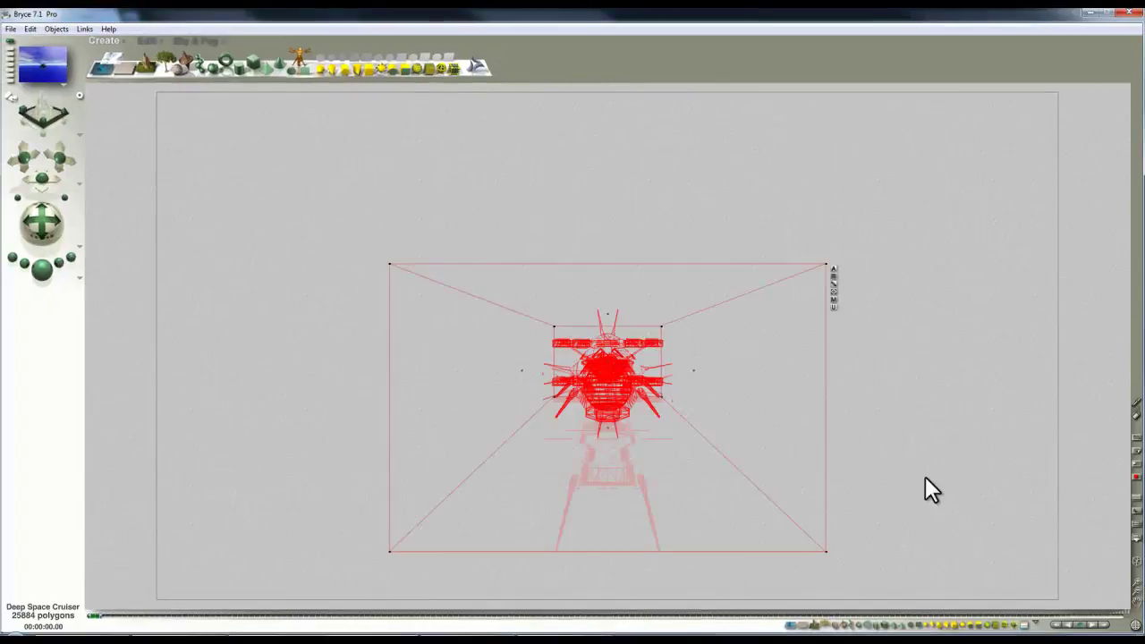
# - Orient the Deep Space Cruiser and the camera so the whole ship stretches diagonally across the frame, engines raised and nose lowered
pyautogui.click(153, 40)
pyautogui.moveTo(184, 75); pyautogui.dragTo(532, 277)
pyautogui.moveTo(769, 387); pyautogui.dragTo(673, 196)
pyautogui.moveTo(49, 234); pyautogui.dragTo(47, 232)
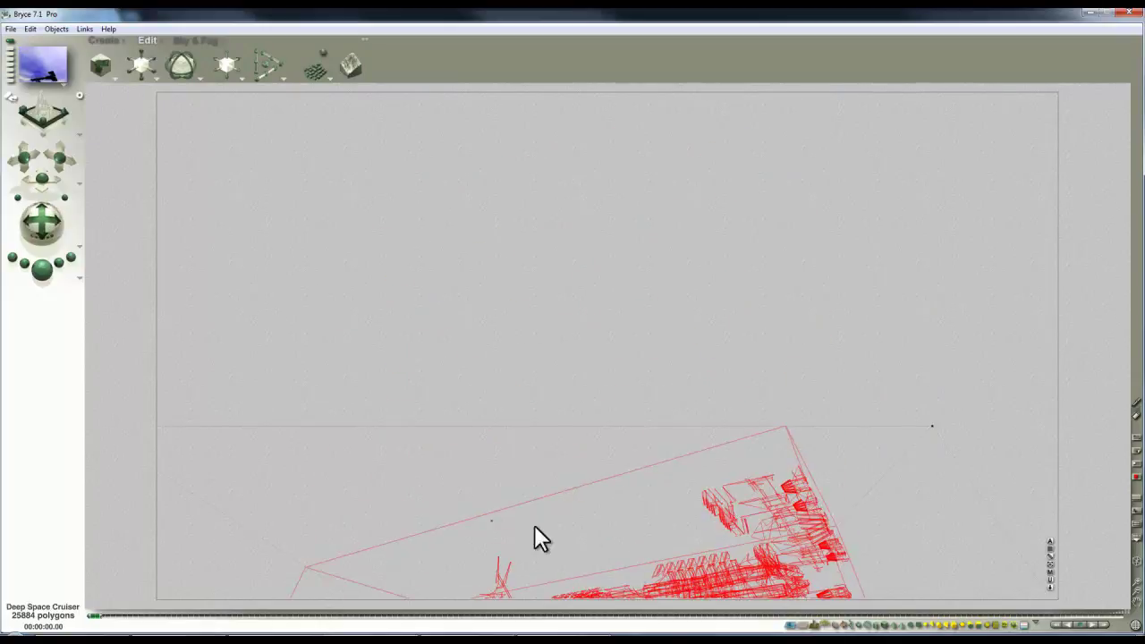
pyautogui.moveTo(736, 585); pyautogui.dragTo(737, 175)
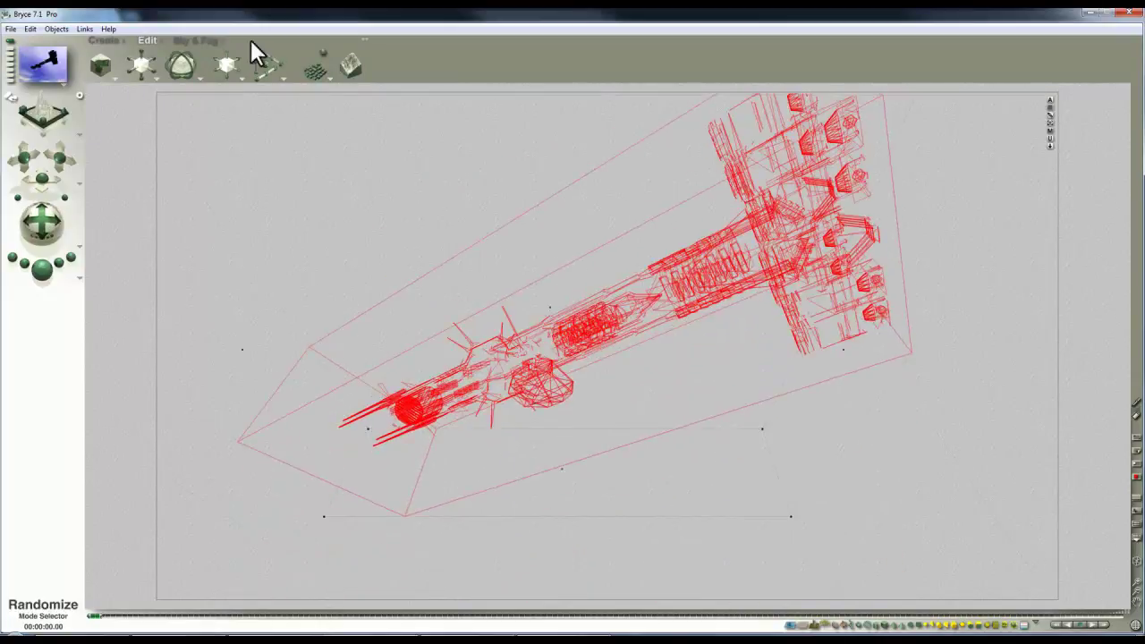
pyautogui.moveTo(180, 56); pyautogui.dragTo(206, 112)
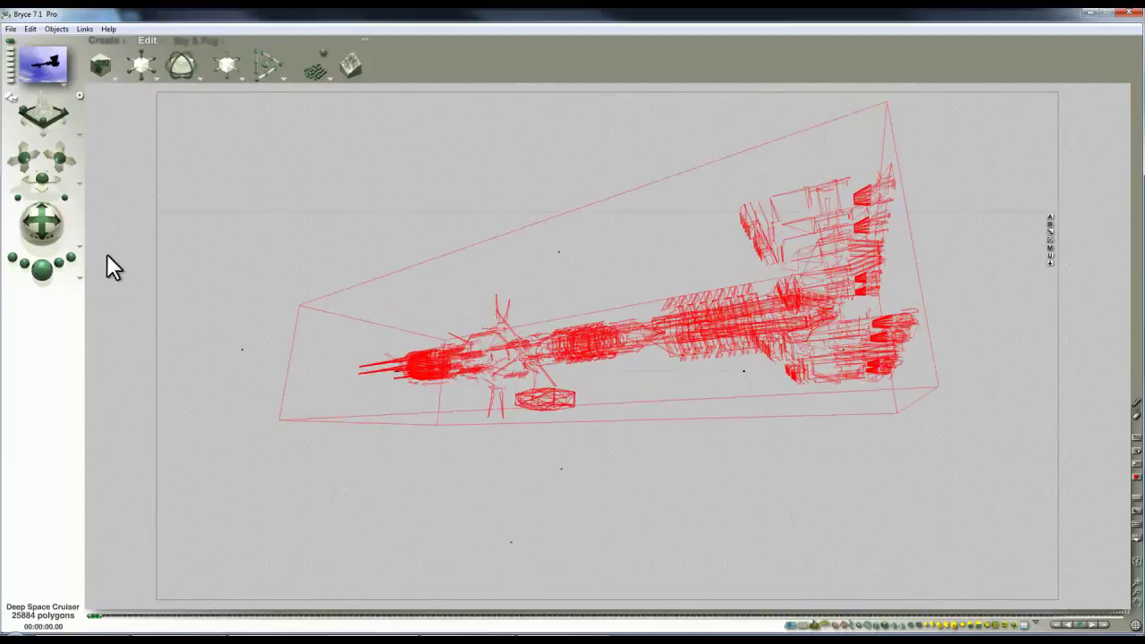
pyautogui.moveTo(191, 53); pyautogui.dragTo(286, 54)
pyautogui.moveTo(675, 297); pyautogui.dragTo(691, 348)
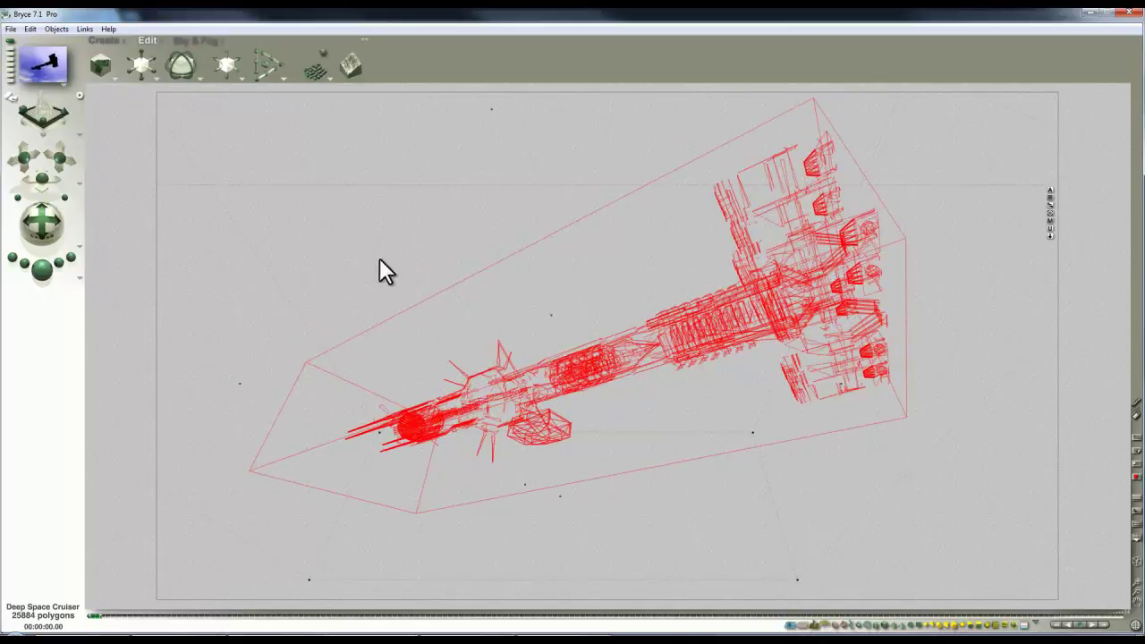
# - Switch to a custom-colored sky, set its colors to black, and turn off the clouds
pyautogui.click(201, 39)
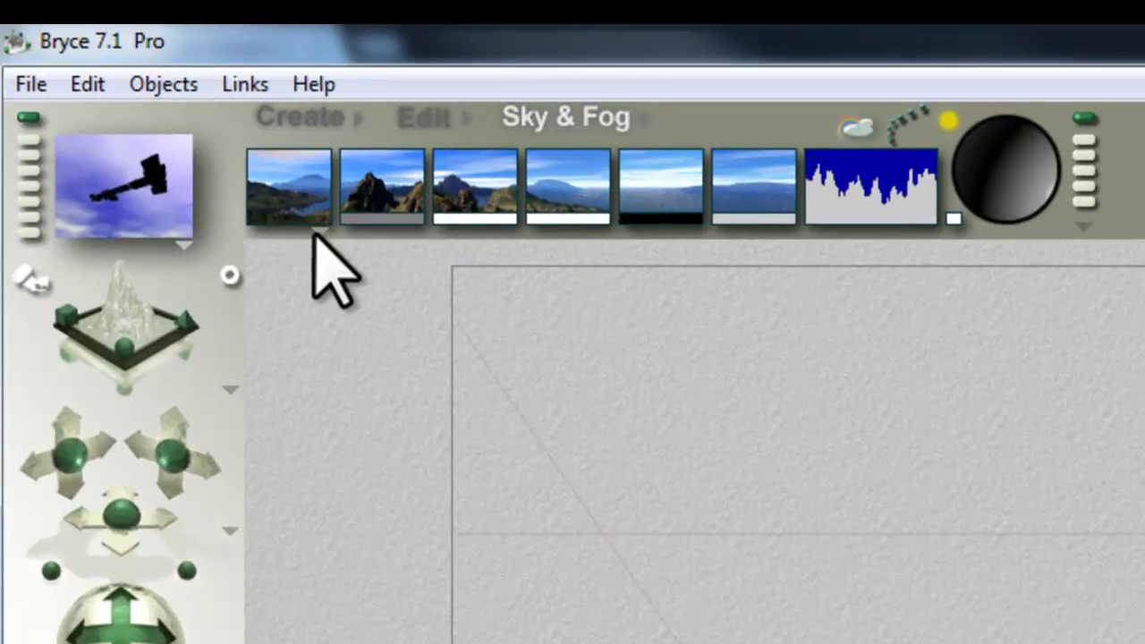
pyautogui.click(111, 80)
pyautogui.click(369, 291)
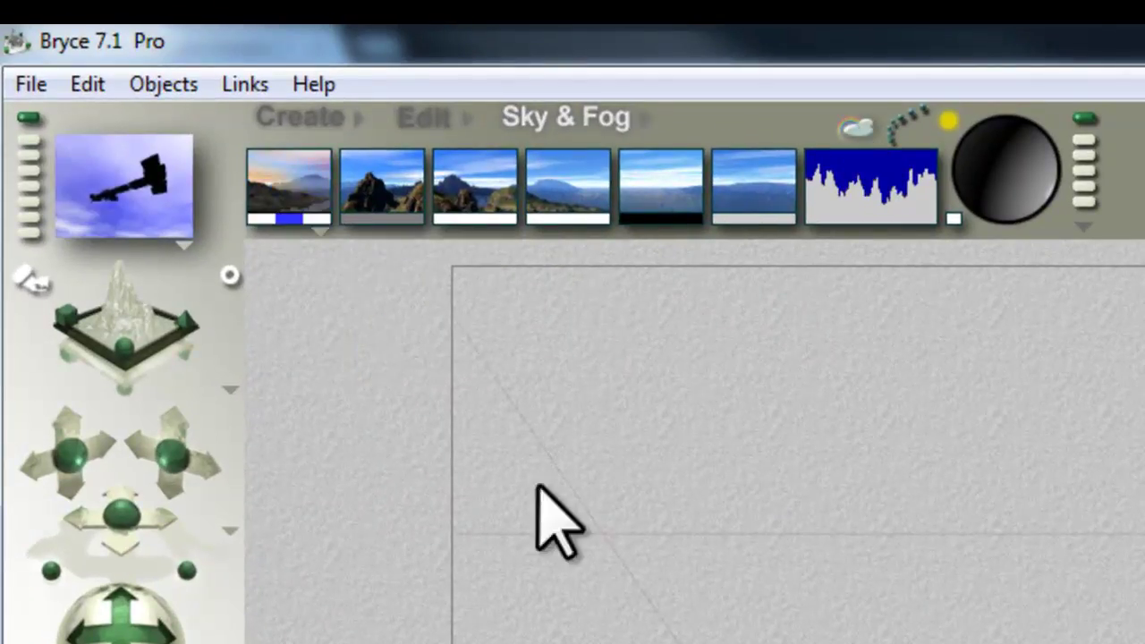
pyautogui.click(289, 218)
pyautogui.moveTo(413, 216); pyautogui.dragTo(671, 217)
pyautogui.moveTo(263, 219); pyautogui.dragTo(289, 217)
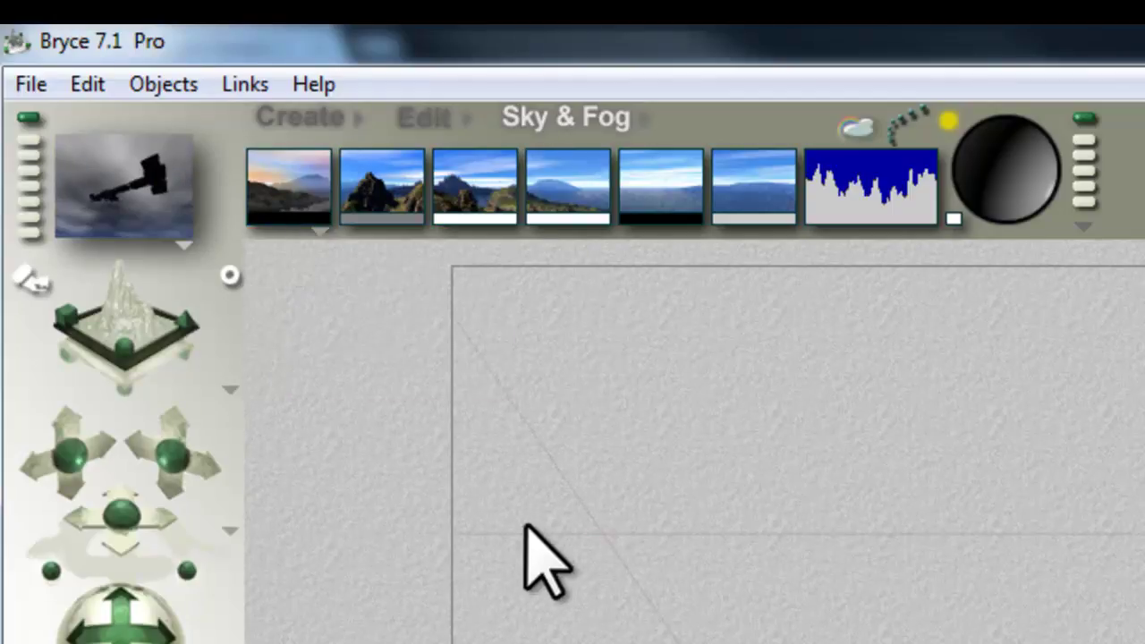
pyautogui.click(662, 209)
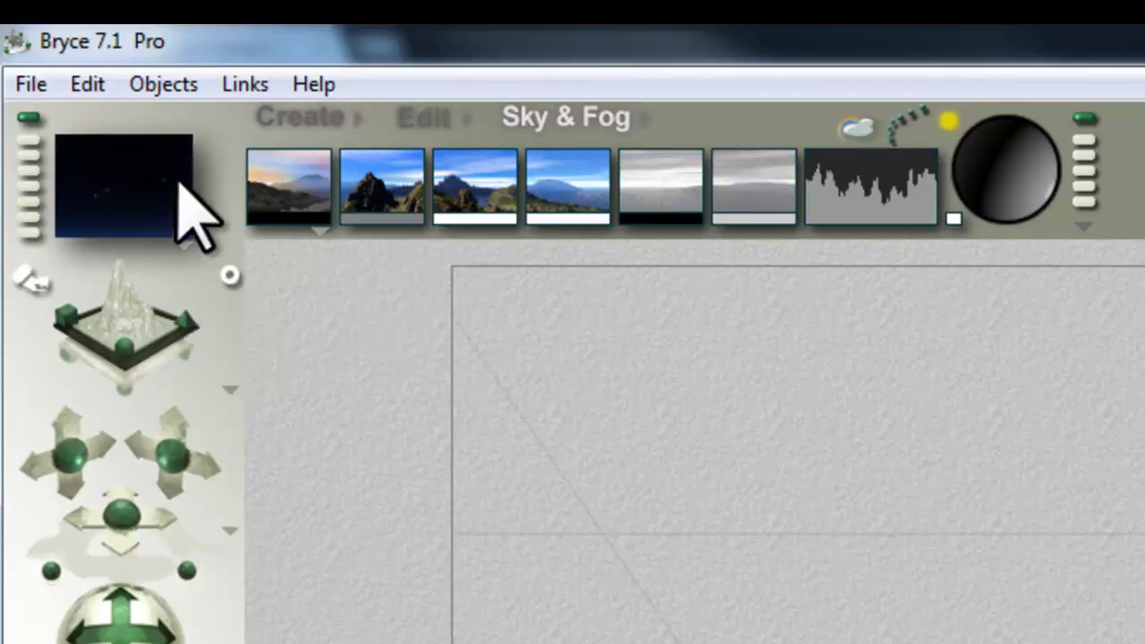
# - Enable celestial stars with a custom field in the Sky Lab, at intensity 100 and amount 15000
pyautogui.click(856, 127)
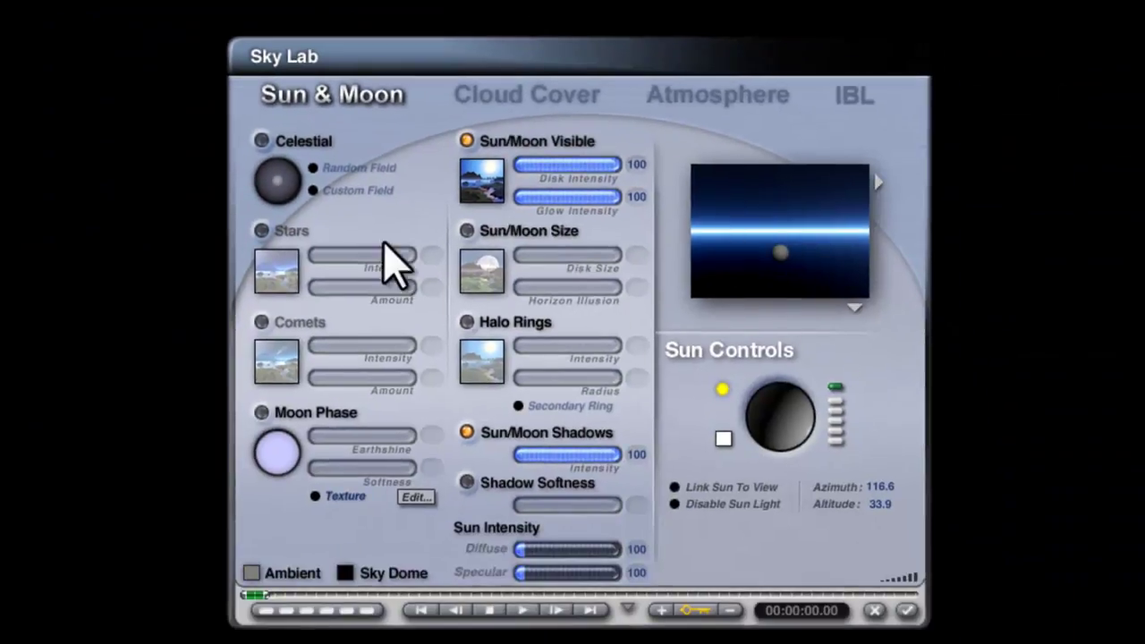
pyautogui.click(261, 140)
pyautogui.click(313, 190)
pyautogui.click(261, 231)
pyautogui.moveTo(358, 254); pyautogui.dragTo(361, 286)
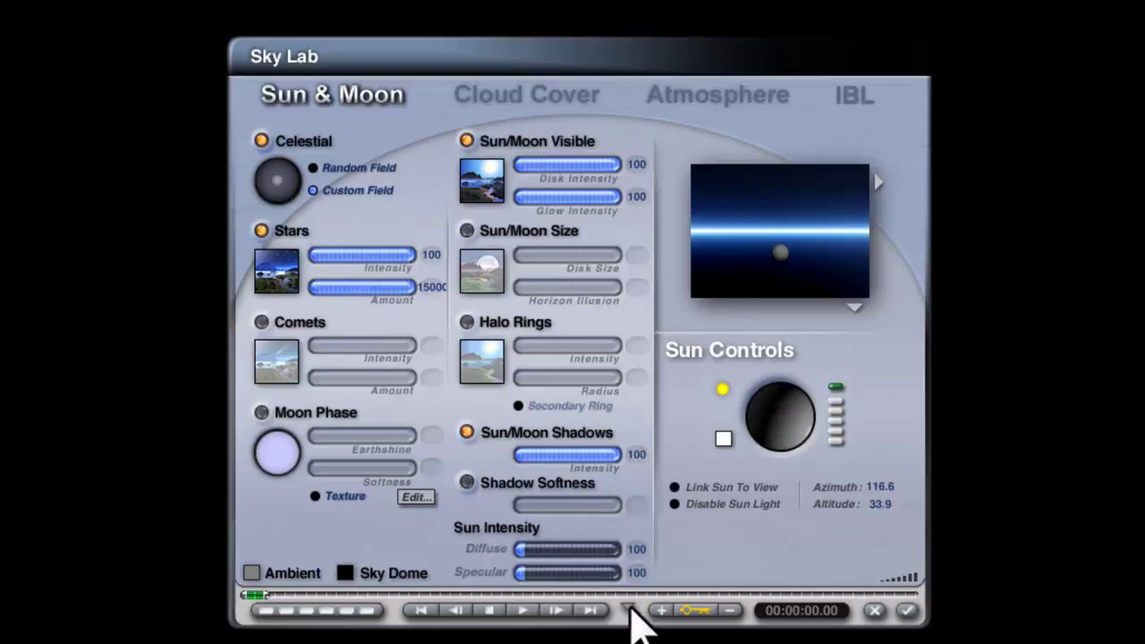
# - Set the sun's diffuse intensity to 500, preview the actual scene, and apply the sky settings for a render
pyautogui.click(636, 549)
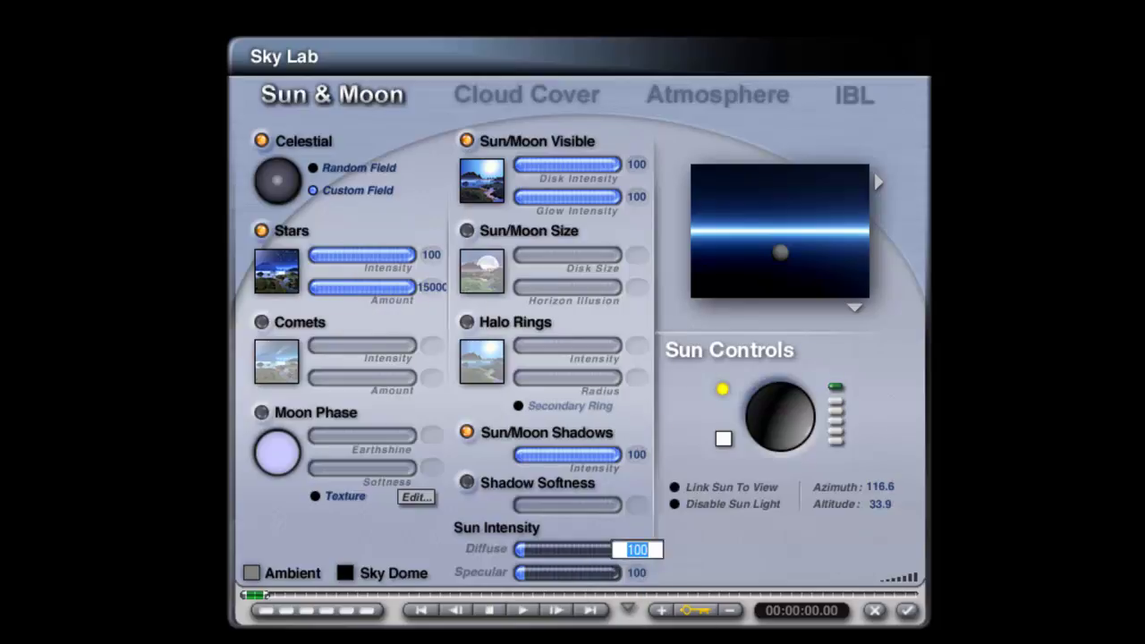
pyautogui.press('Return')
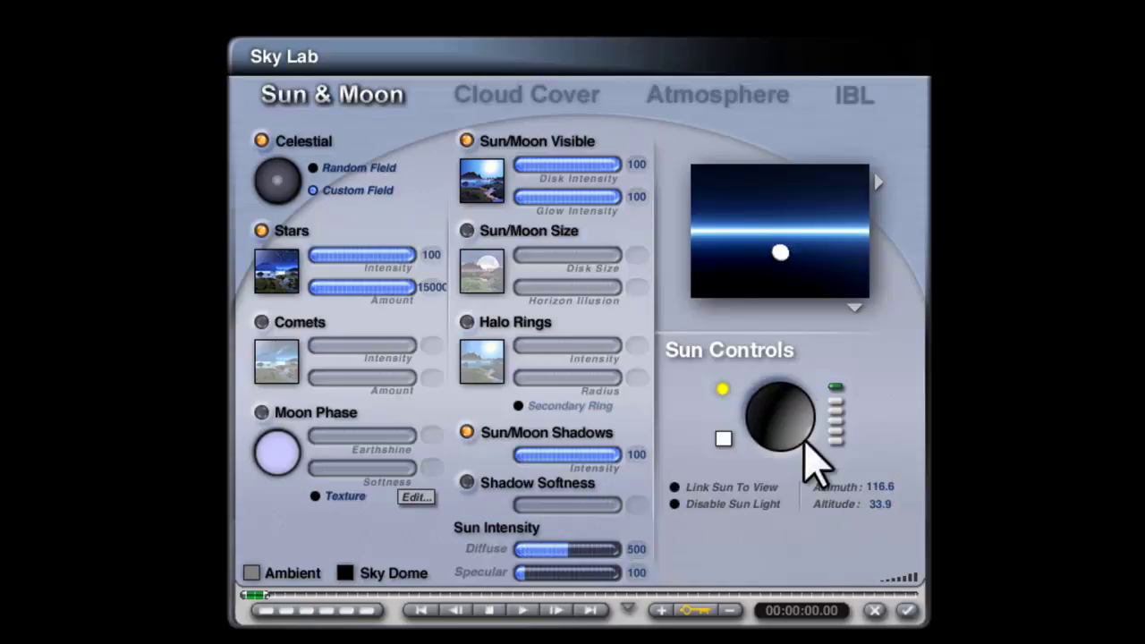
pyautogui.click(854, 307)
pyautogui.click(894, 324)
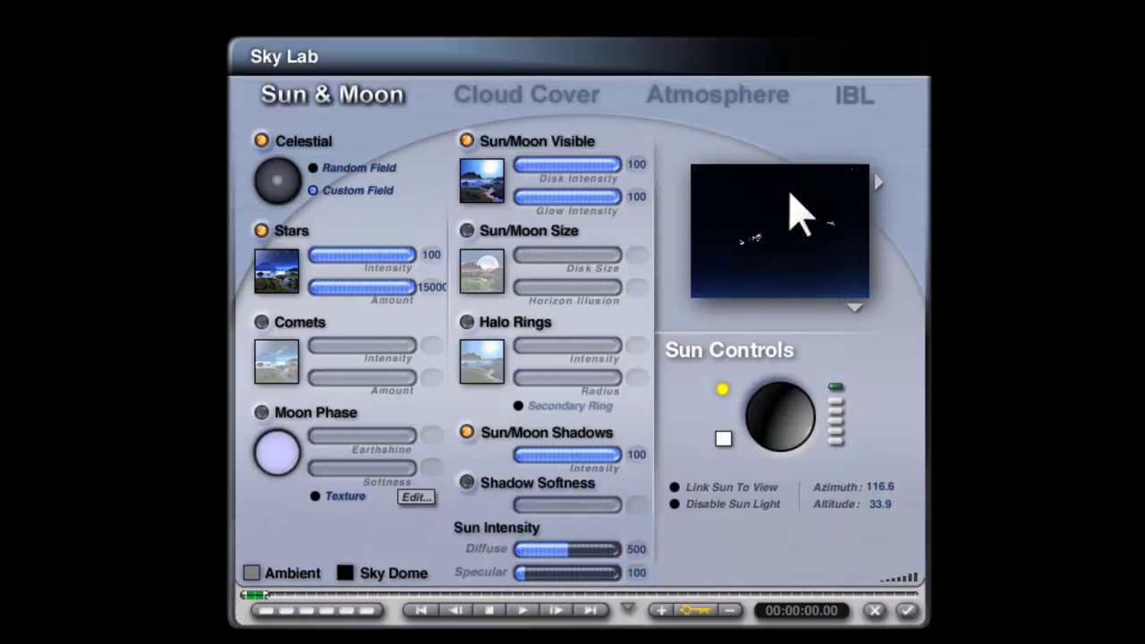
pyautogui.click(908, 611)
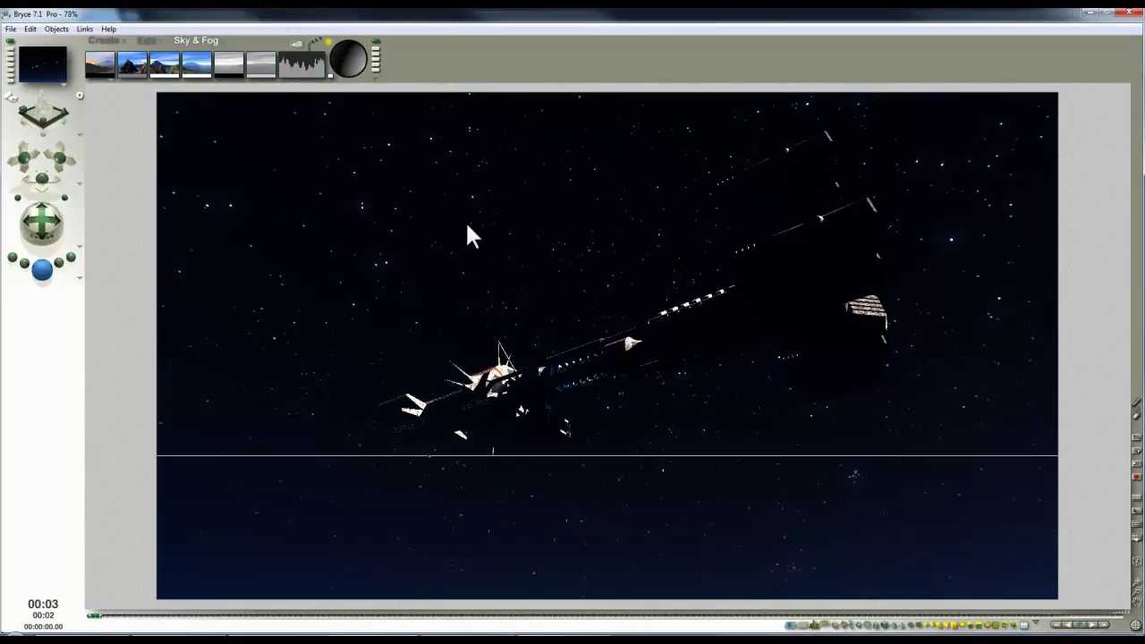
# - Turn off fog in the Sky Lab's atmosphere settings and set the haze density to 100 and thickness to 1
pyautogui.click(297, 45)
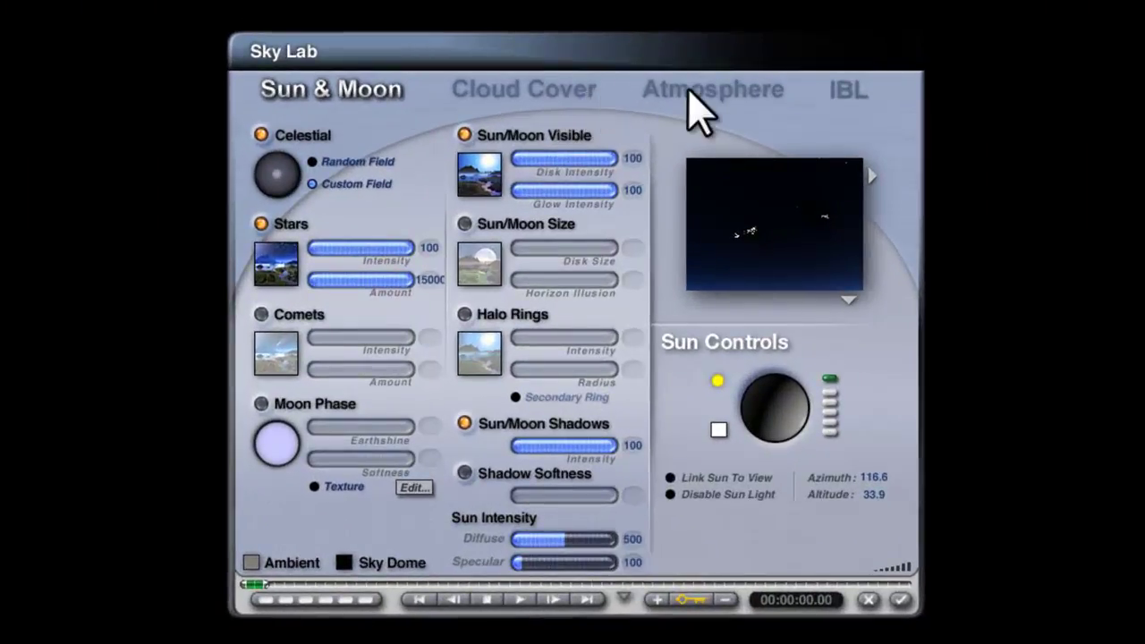
pyautogui.click(666, 141)
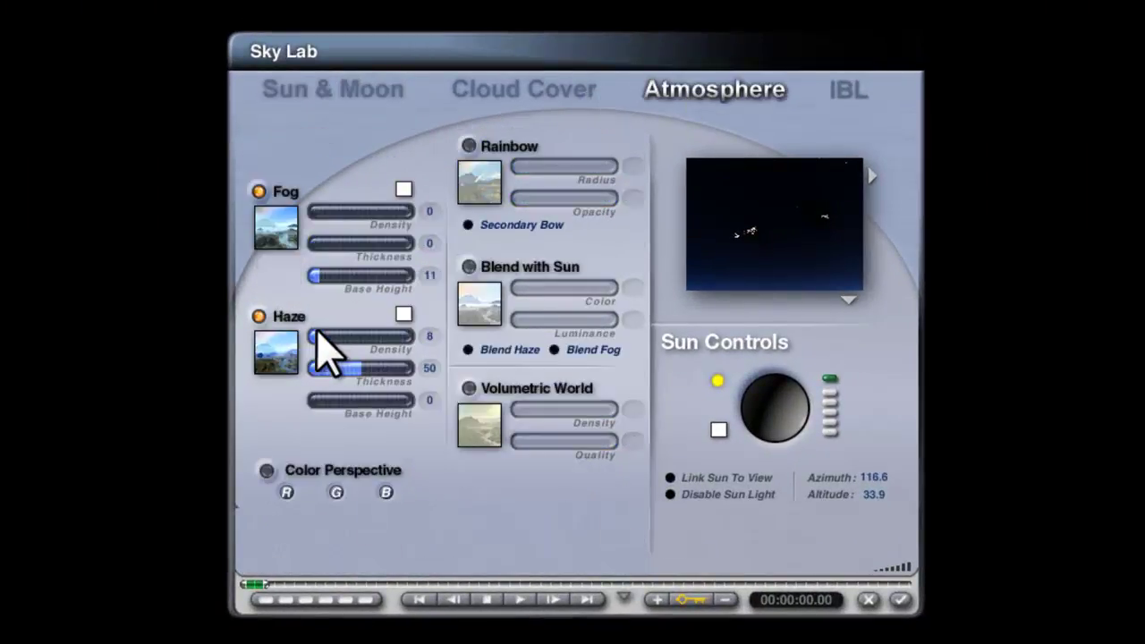
pyautogui.click(258, 193)
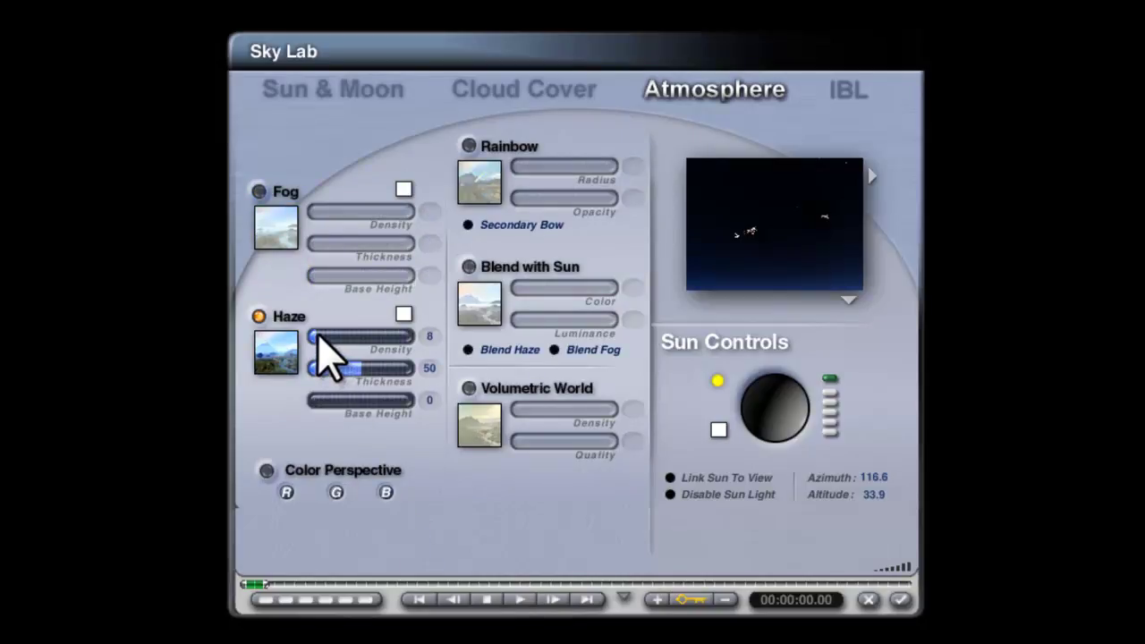
pyautogui.moveTo(320, 339); pyautogui.dragTo(382, 334)
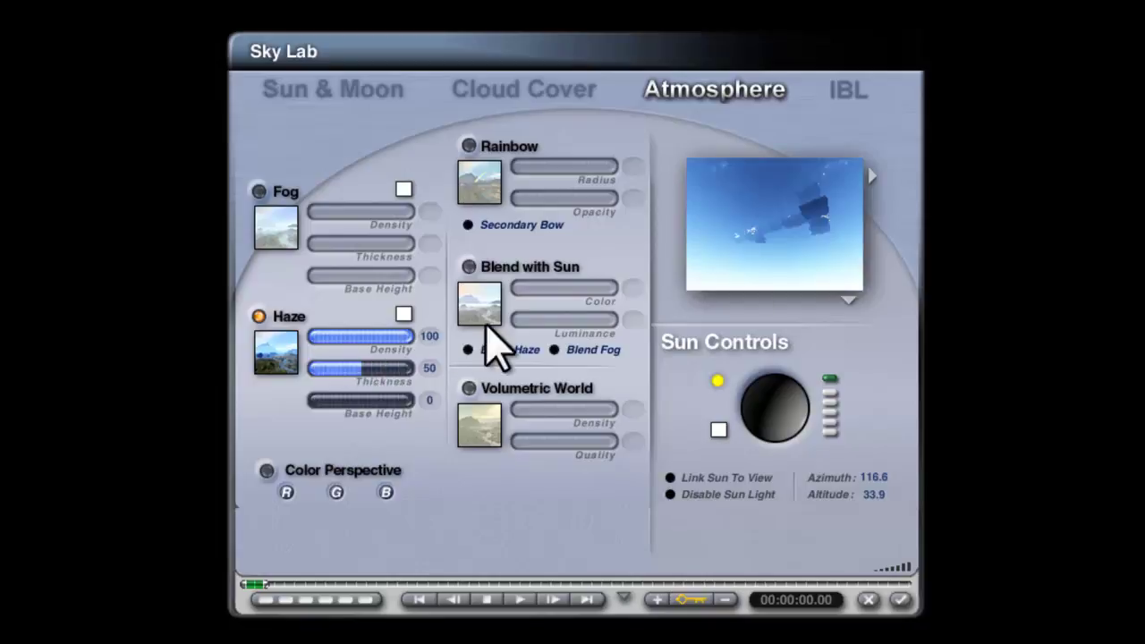
pyautogui.click(429, 368)
pyautogui.write('1')
pyautogui.press('Return')
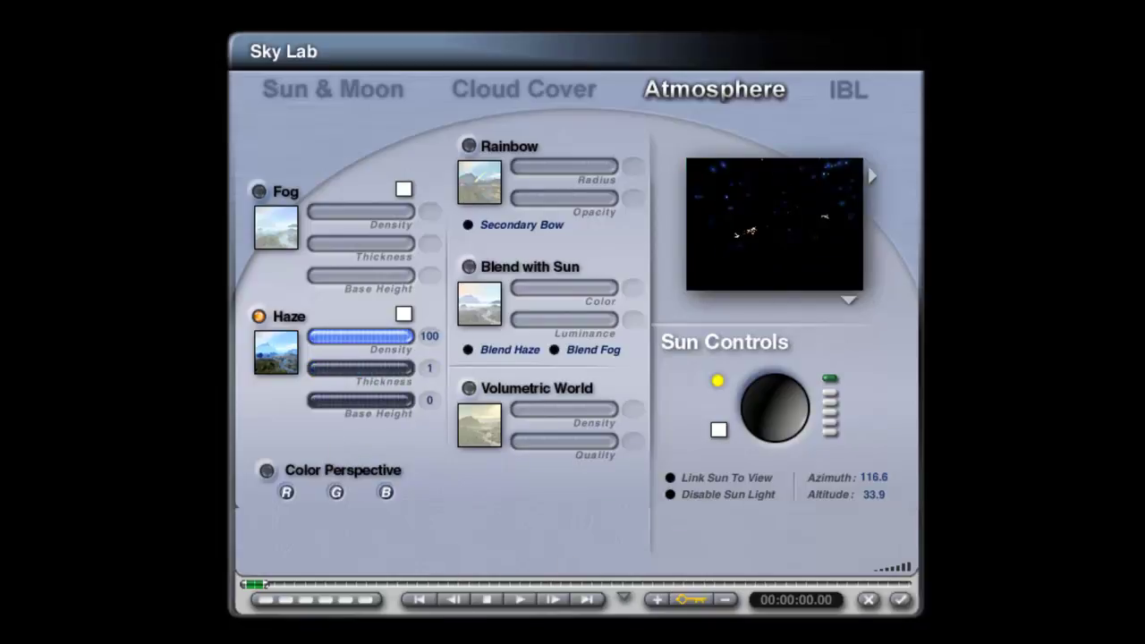
# - Apply the atmosphere settings and render the scene
pyautogui.click(900, 601)
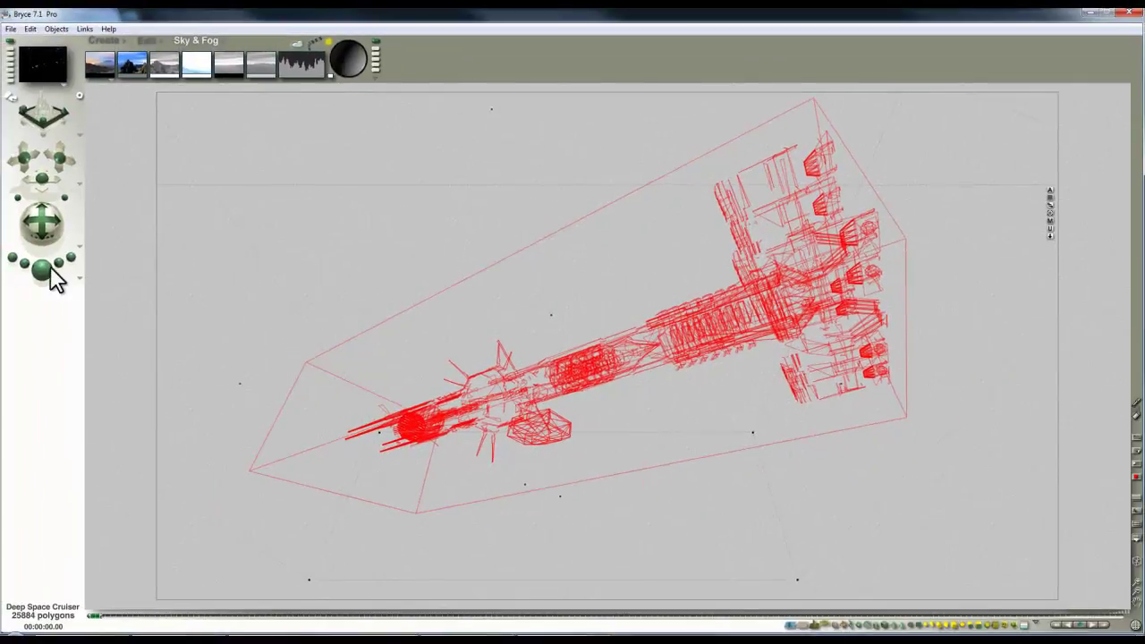
pyautogui.hotkey('ctrl', 'r')
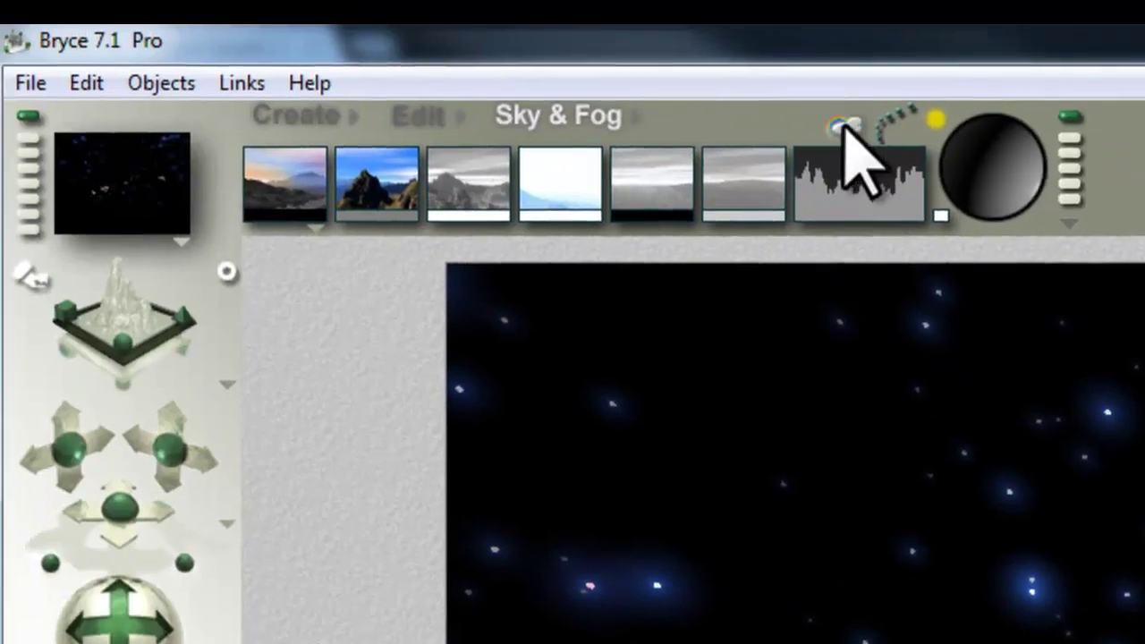
# - Enable Color Perspective in the Sky Lab's atmosphere settings, set blue to 0, adjust green, and render the result
pyautogui.click(843, 126)
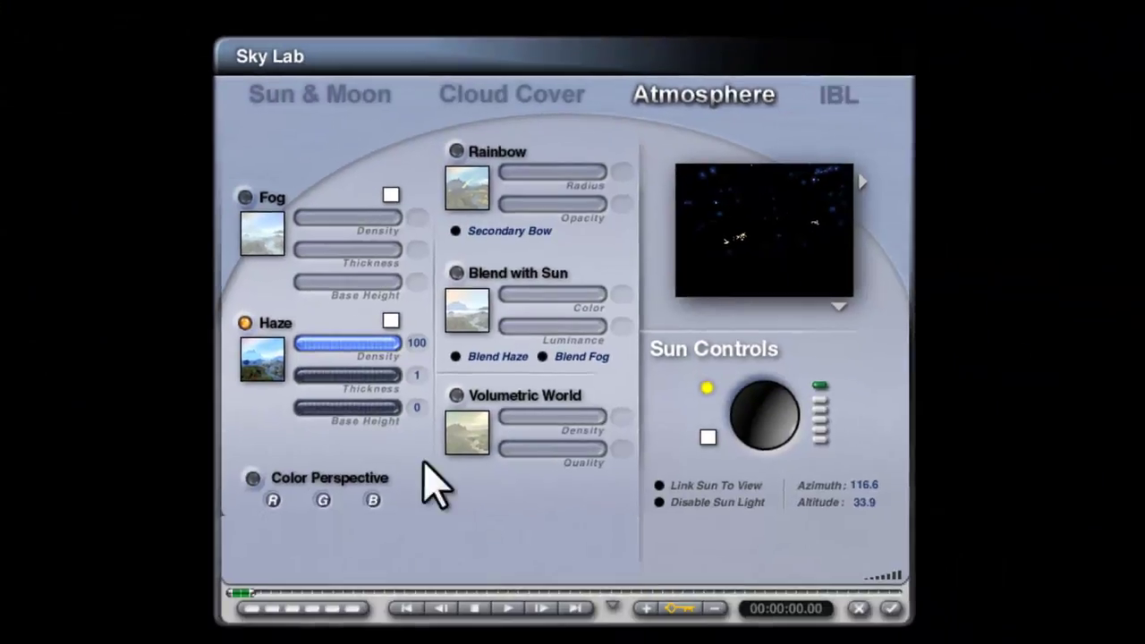
pyautogui.click(254, 478)
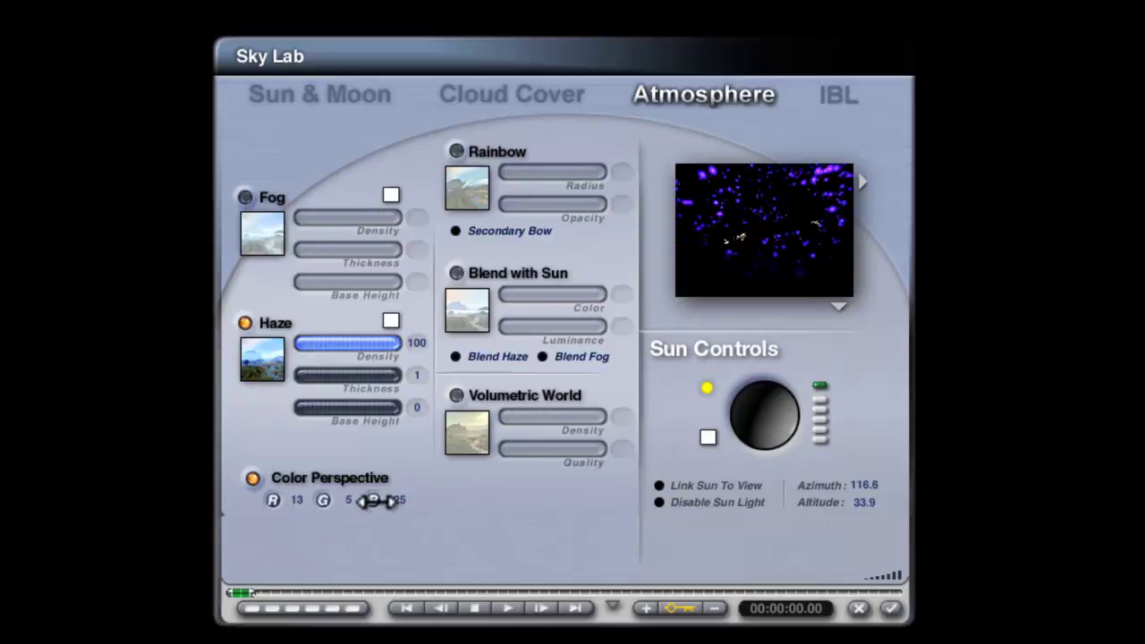
pyautogui.moveTo(374, 500); pyautogui.dragTo(366, 499)
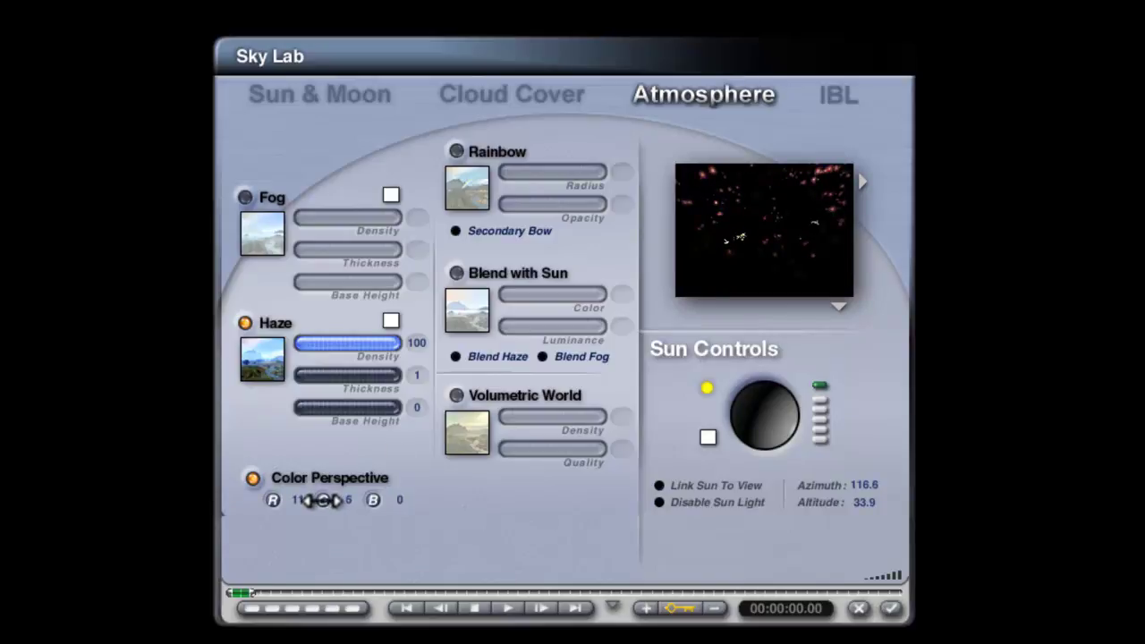
pyautogui.moveTo(324, 499); pyautogui.dragTo(329, 503)
pyautogui.click(893, 611)
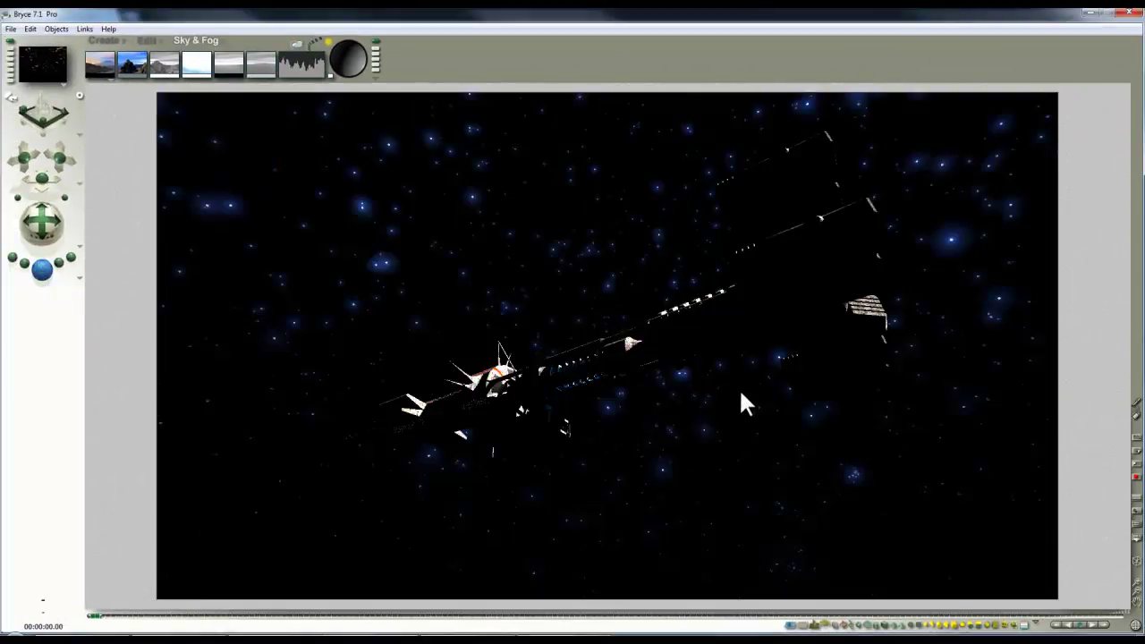
pyautogui.hotkey('ctrl', 'r')
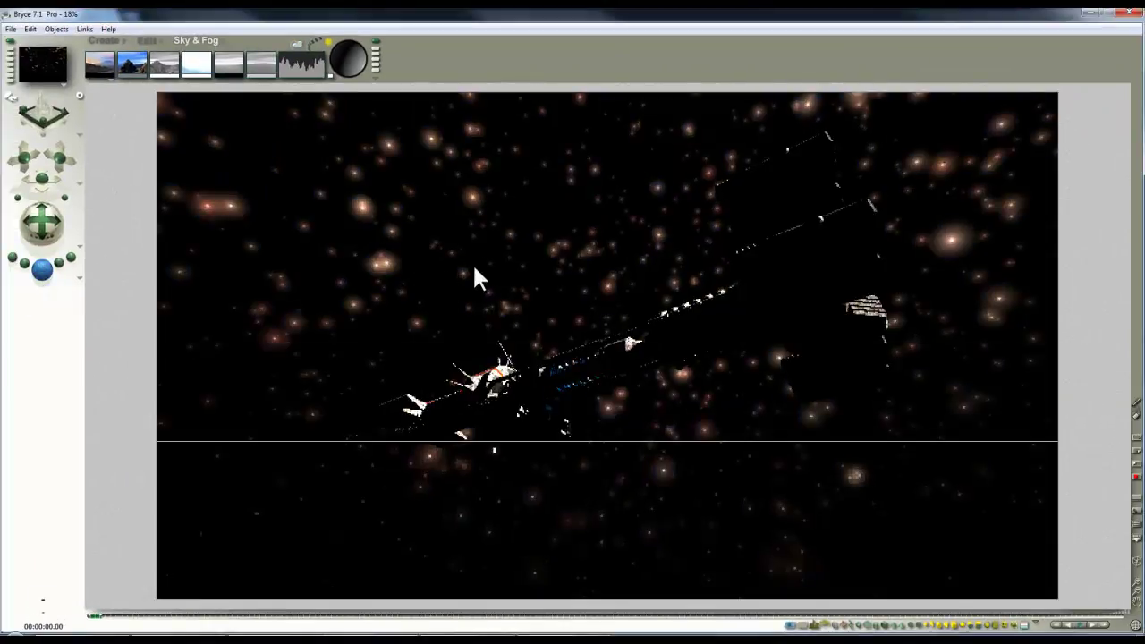
pyautogui.click(511, 196)
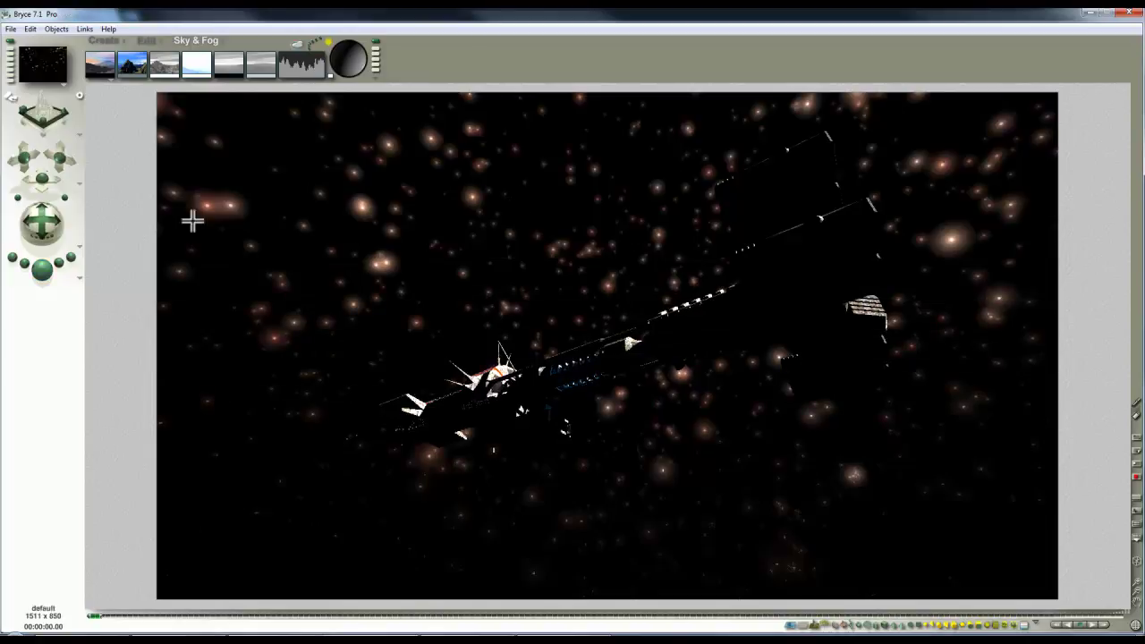
# - Widen the camera's field of view, orbit it around the cruiser for a new viewing angle, and render the scene
pyautogui.moveTo(65, 198); pyautogui.dragTo(68, 198)
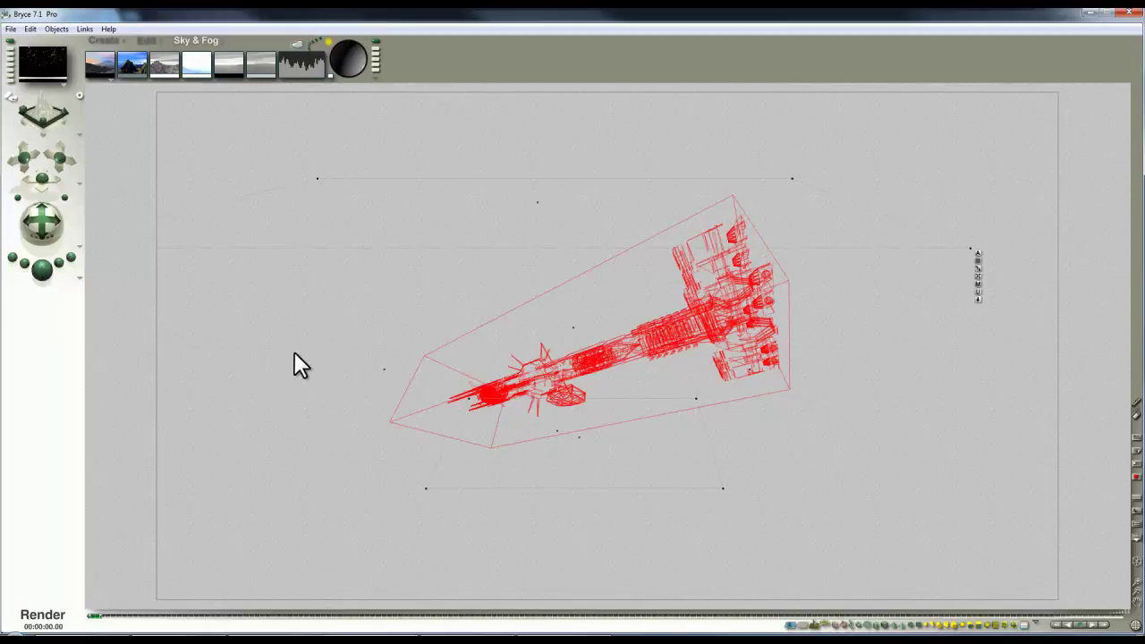
pyautogui.hotkey('ctrl', 'r')
pyautogui.click(554, 501)
pyautogui.moveTo(43, 223); pyautogui.dragTo(45, 301)
pyautogui.click(41, 272)
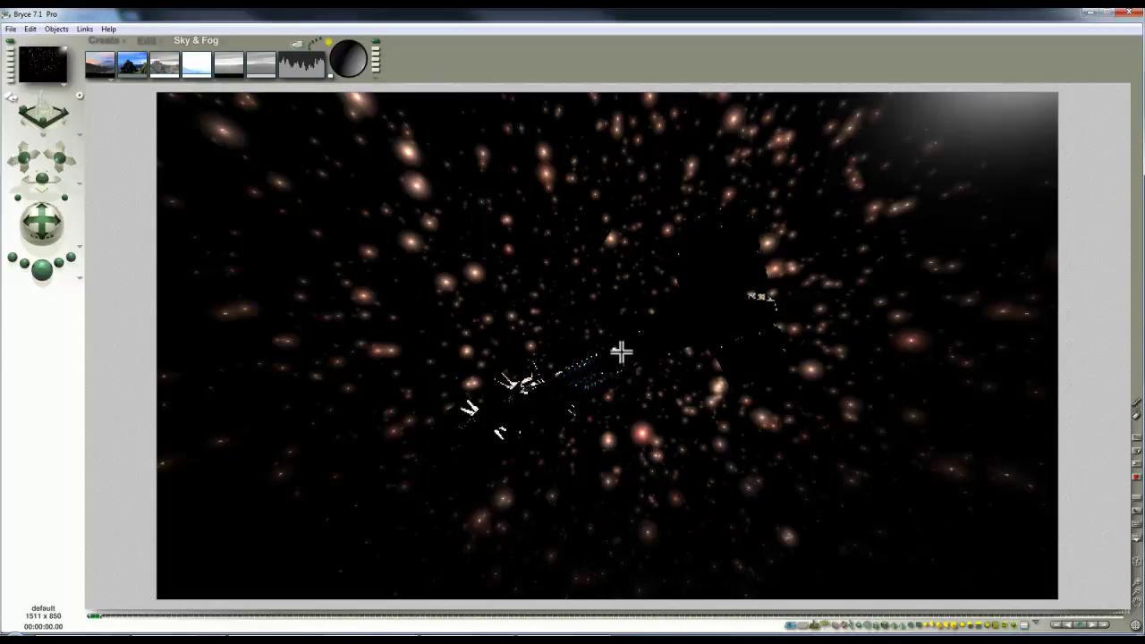
# - Move the sun to about azimuth 137.2 and altitude 35.6, and render the scene
pyautogui.click(355, 60)
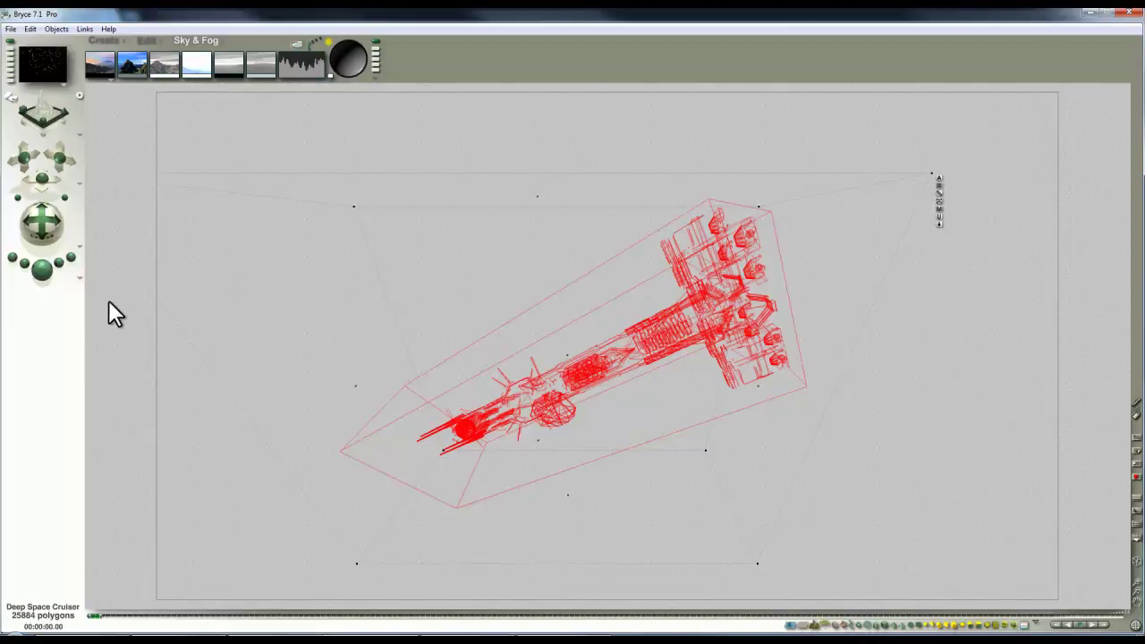
pyautogui.click(45, 273)
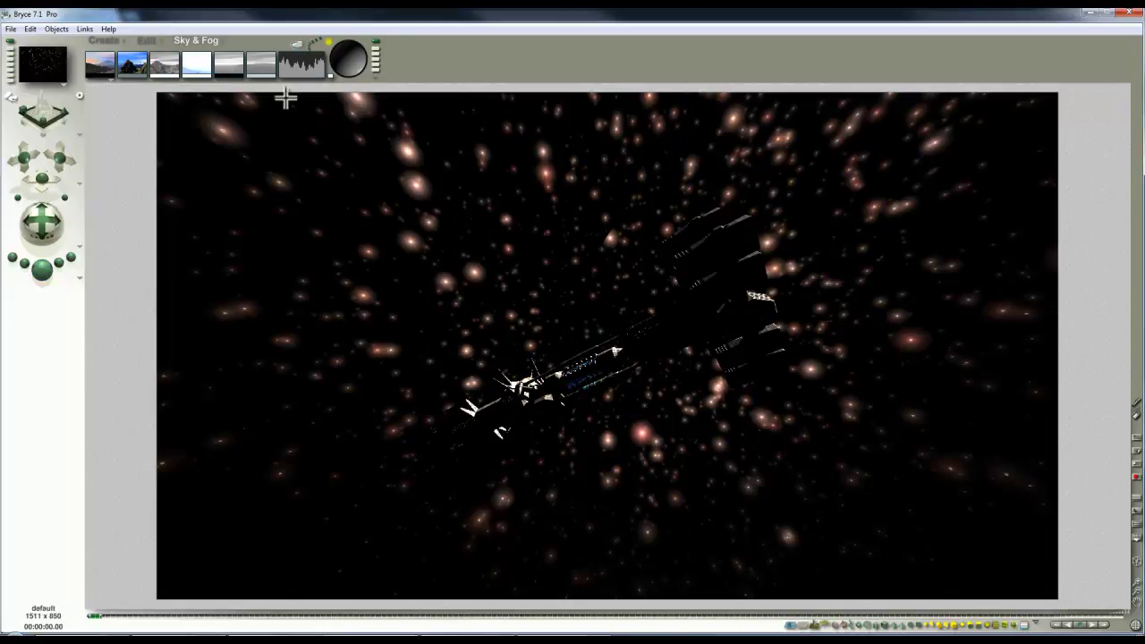
# - Enable an HDRI image in the Sky Lab's IBL settings, load Plasma cloud.hdr, and set its backdrop to Add to sky
pyautogui.click(293, 42)
pyautogui.click(848, 85)
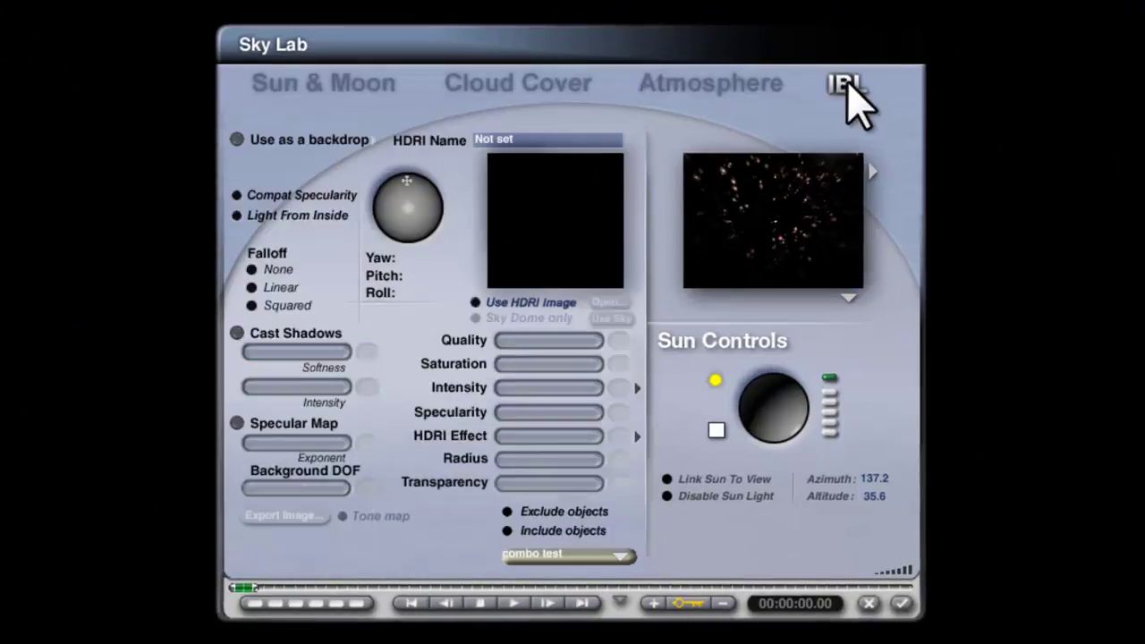
pyautogui.click(479, 304)
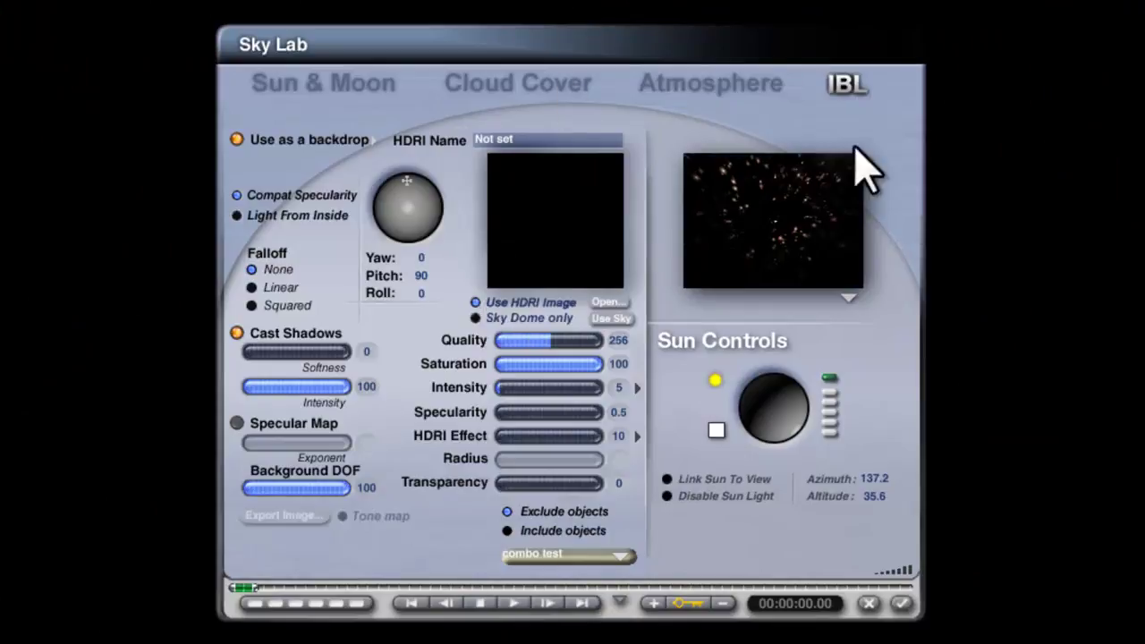
pyautogui.click(608, 302)
pyautogui.click(519, 285)
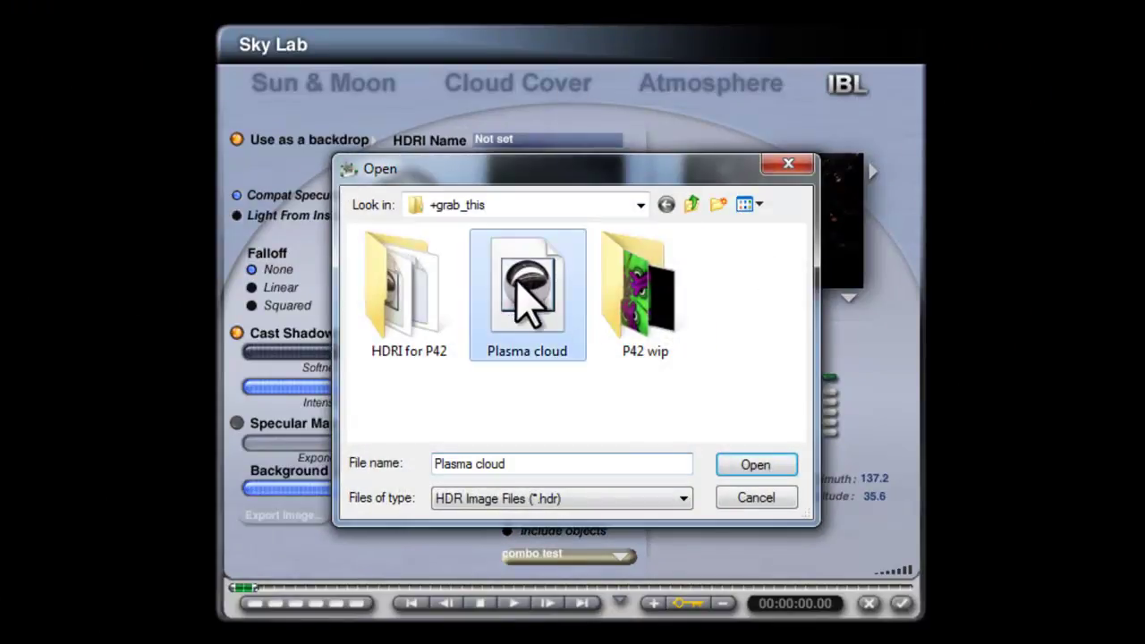
pyautogui.click(778, 466)
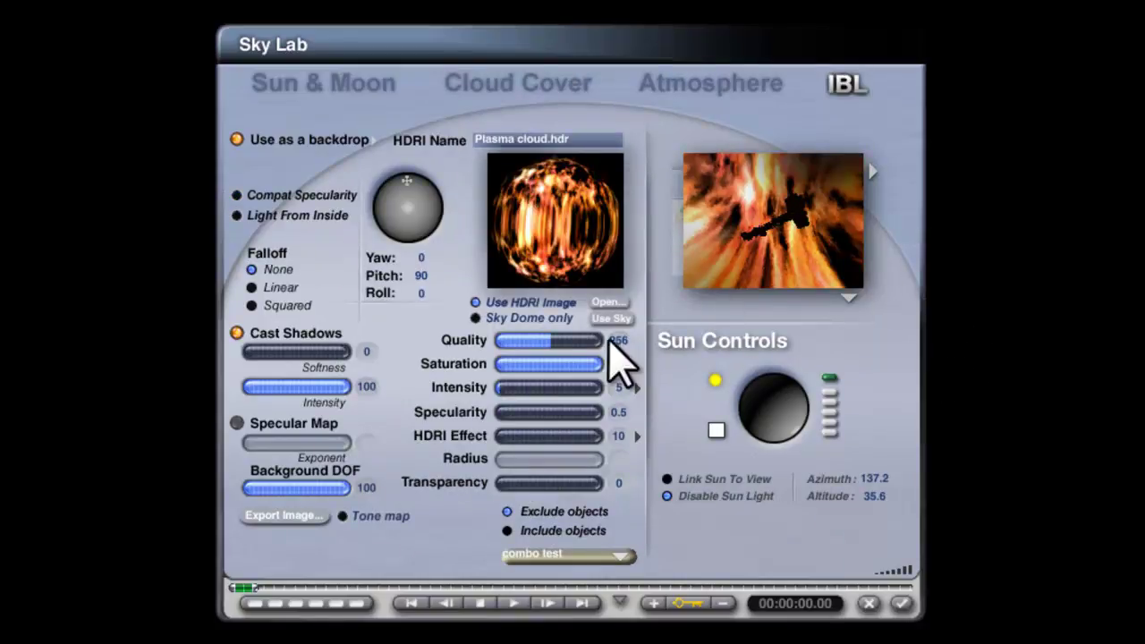
pyautogui.click(375, 141)
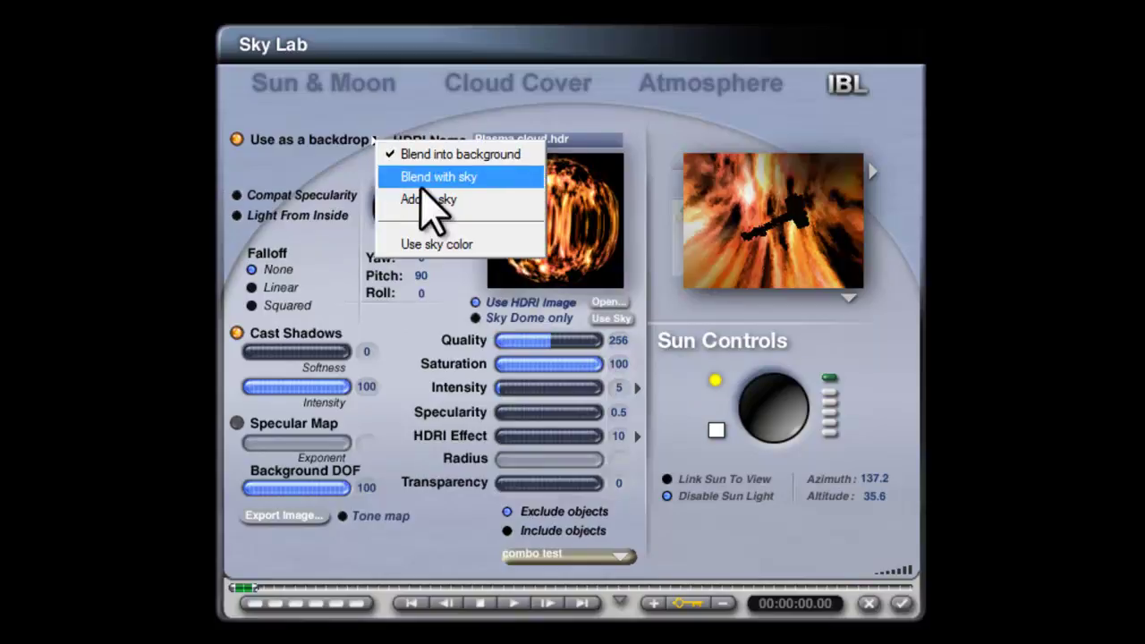
pyautogui.click(429, 201)
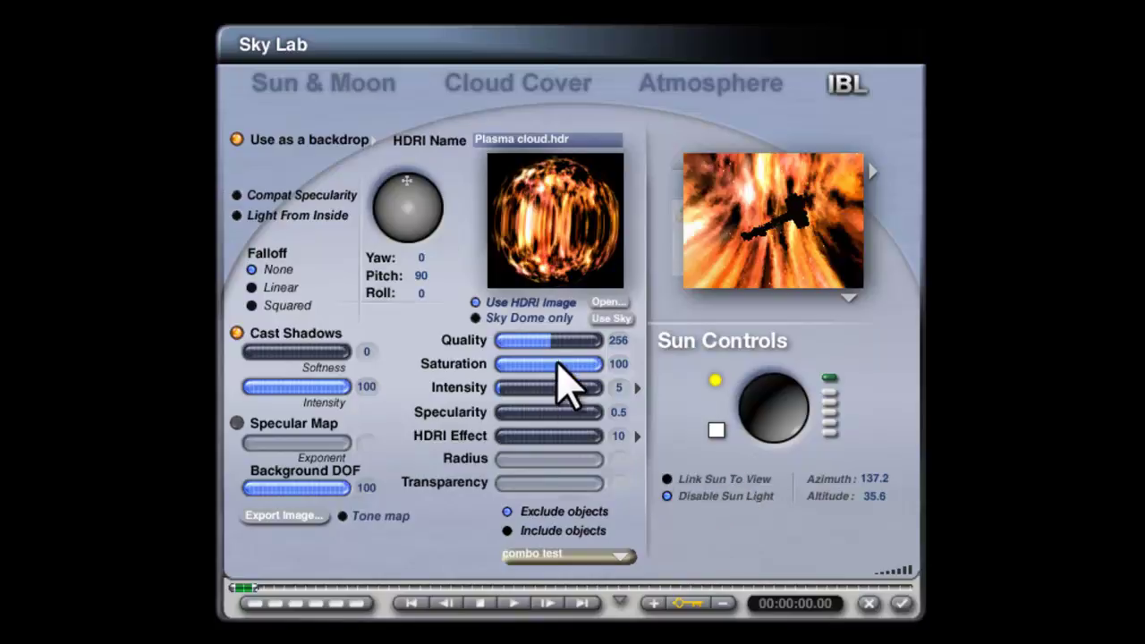
# - Set the IBL quality to 16, specularity to 0, and HDRI effect to 50
pyautogui.moveTo(538, 345); pyautogui.dragTo(494, 342)
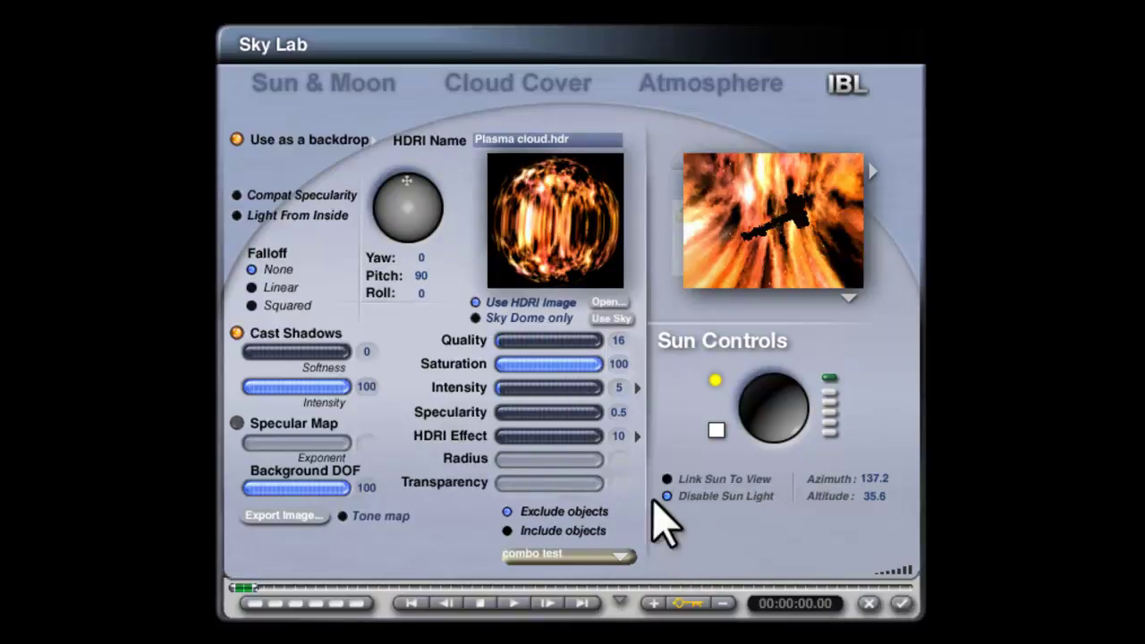
pyautogui.click(617, 412)
pyautogui.write('0')
pyautogui.press('Return')
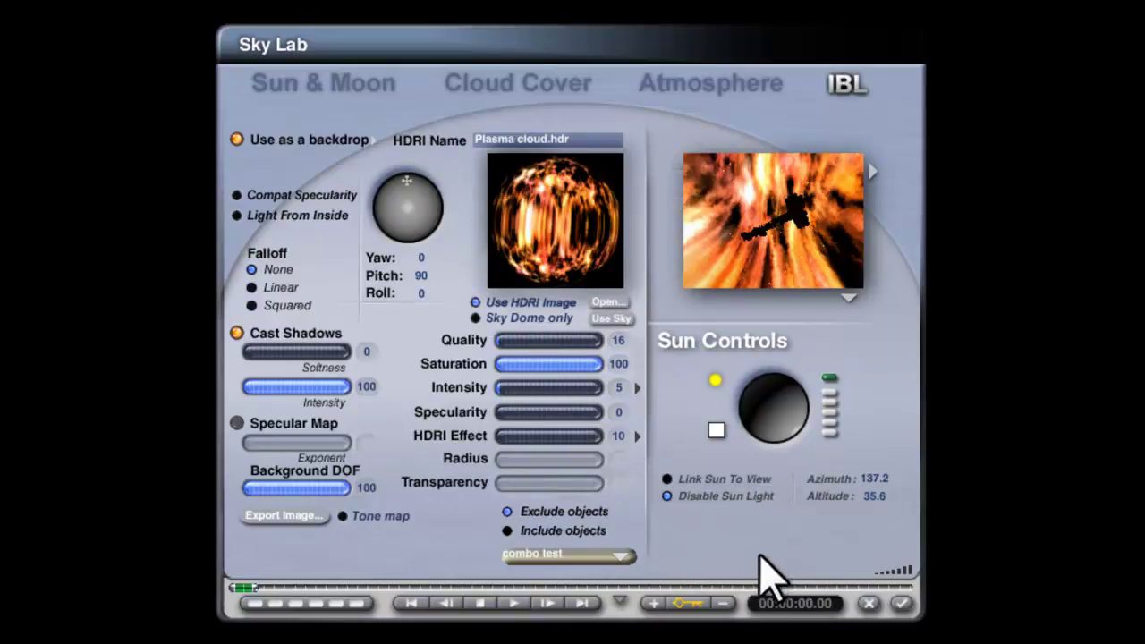
pyautogui.click(619, 437)
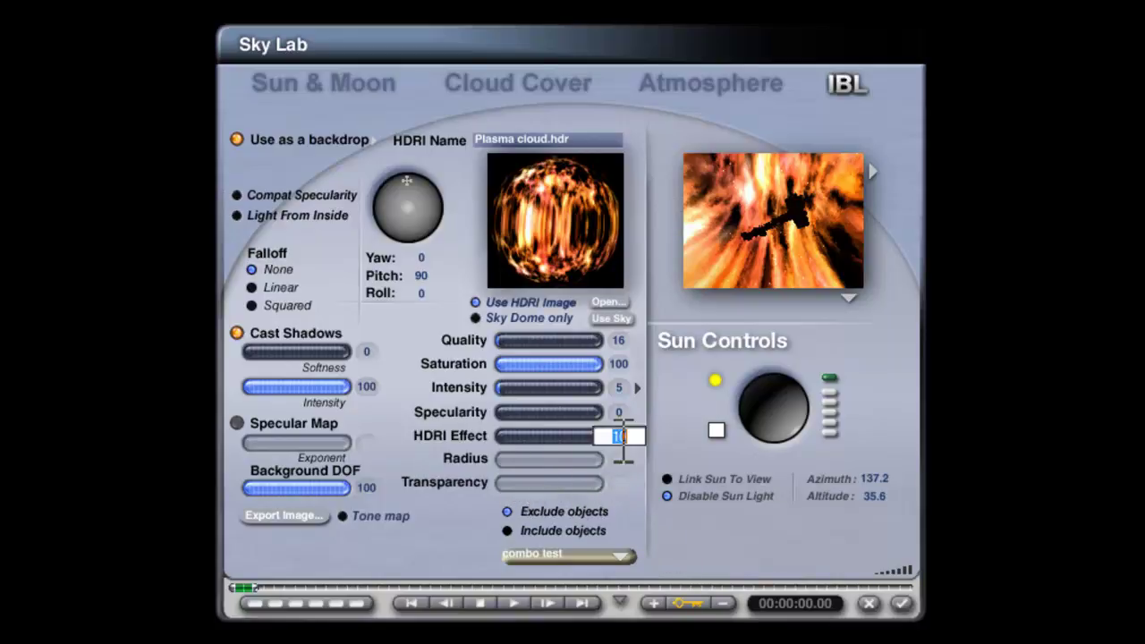
pyautogui.write('50')
pyautogui.press('Return')
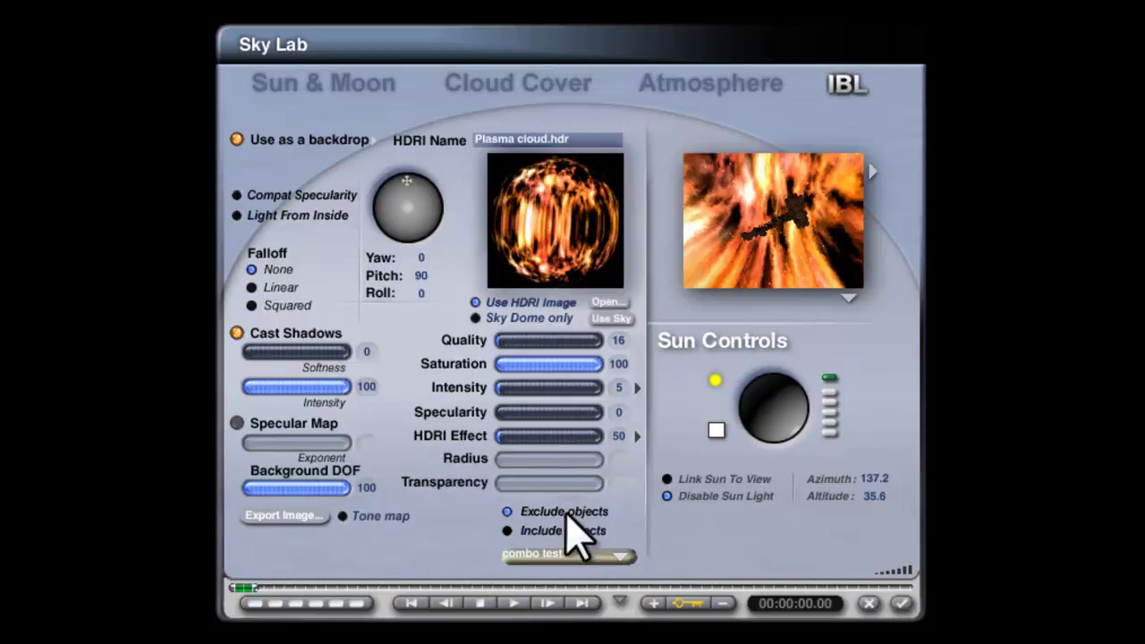
# - Rotate the HDRI backdrop to about yaw 220.2 and pitch -9.1, apply the settings, and render the scene
pyautogui.moveTo(427, 197)
pyautogui.mouseDown()
pyautogui.moveTo(424, 186)
pyautogui.moveTo(423, 213)
pyautogui.mouseUp()
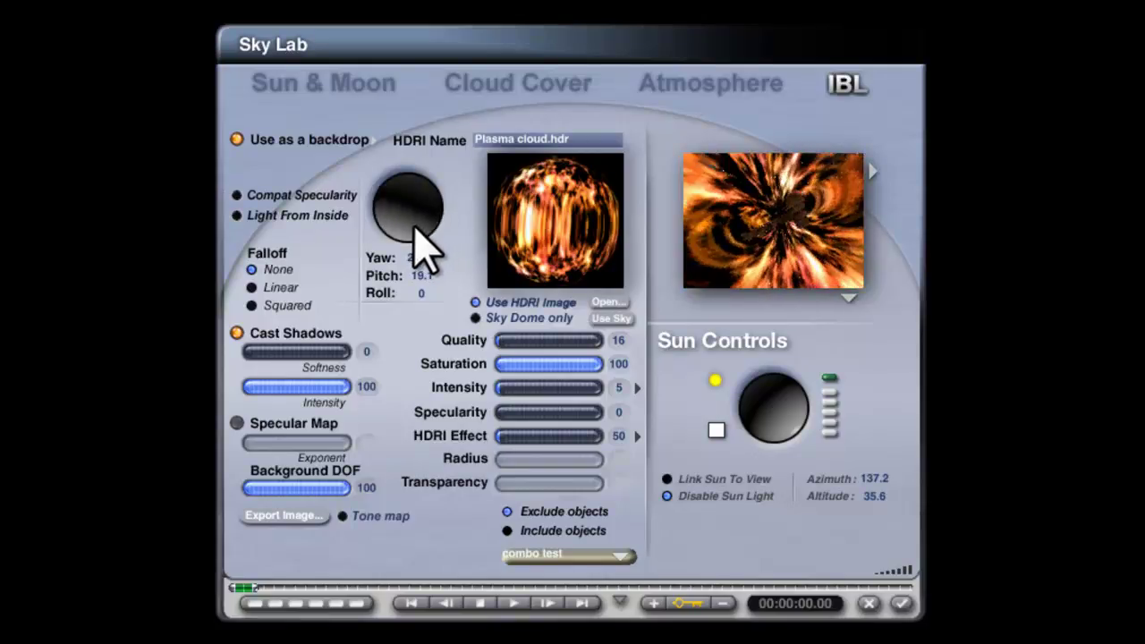
pyautogui.moveTo(437, 229); pyautogui.dragTo(418, 215)
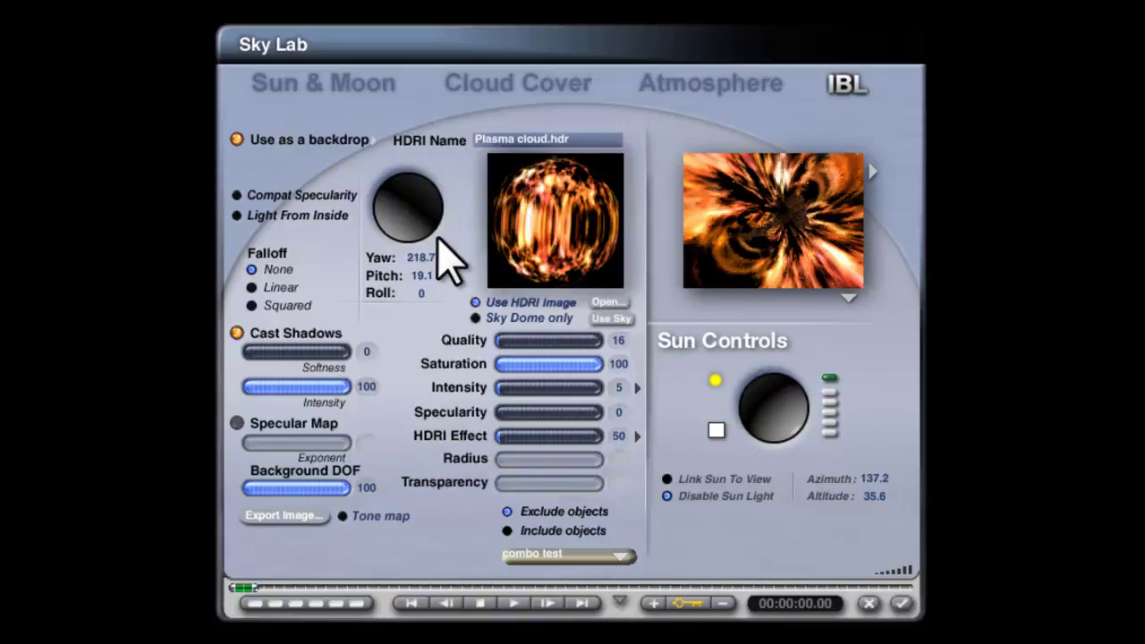
pyautogui.moveTo(447, 259); pyautogui.dragTo(414, 230)
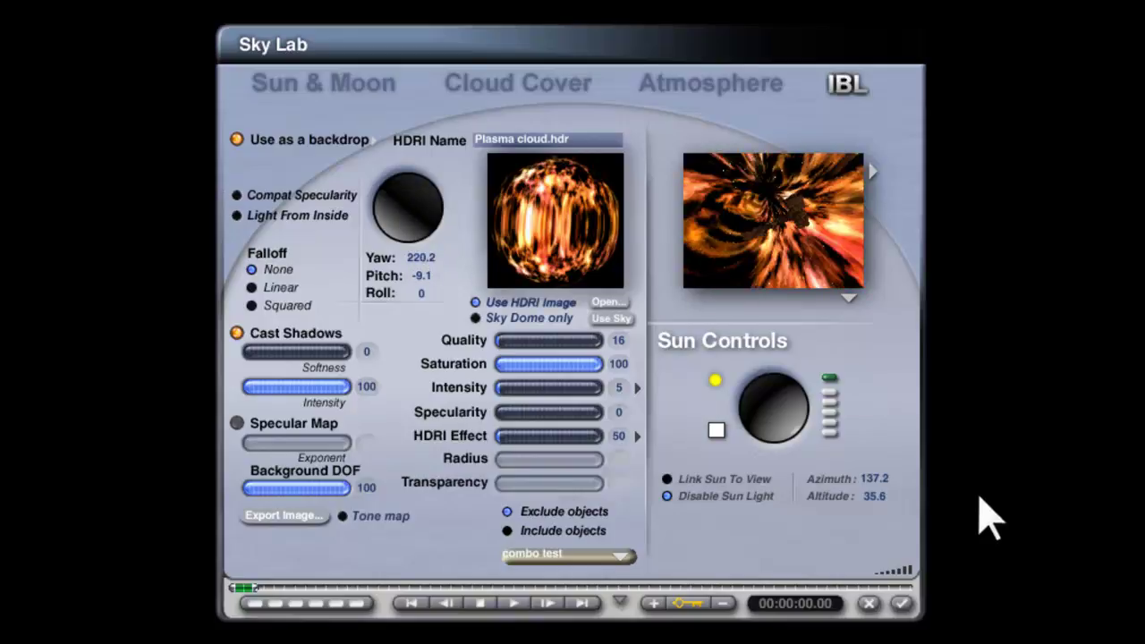
pyautogui.click(902, 605)
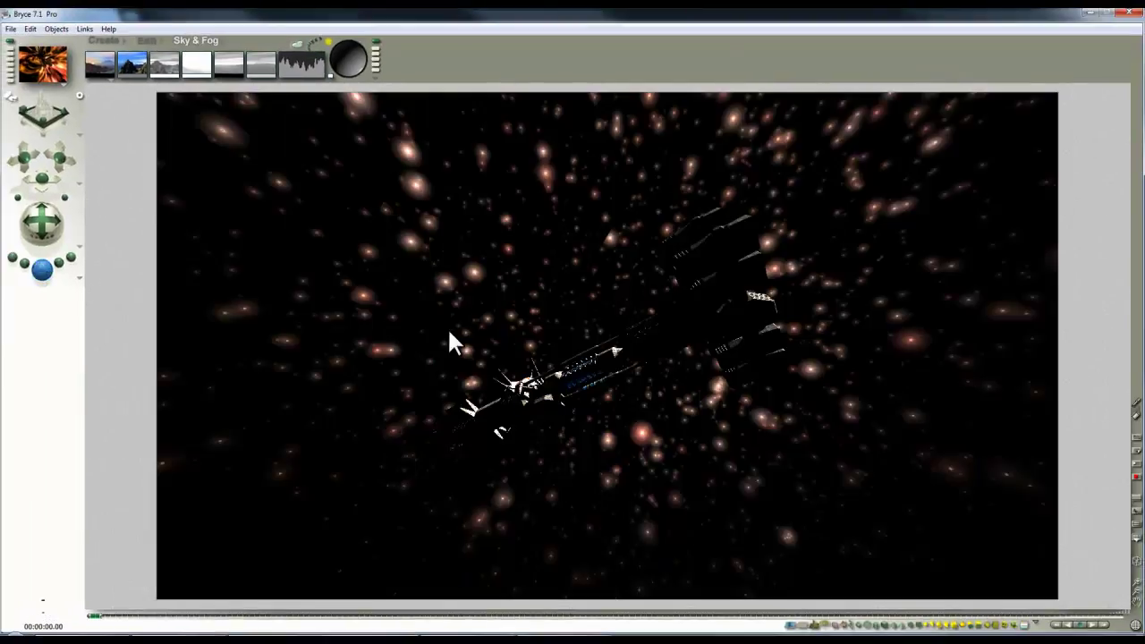
pyautogui.hotkey('ctrl', 'r')
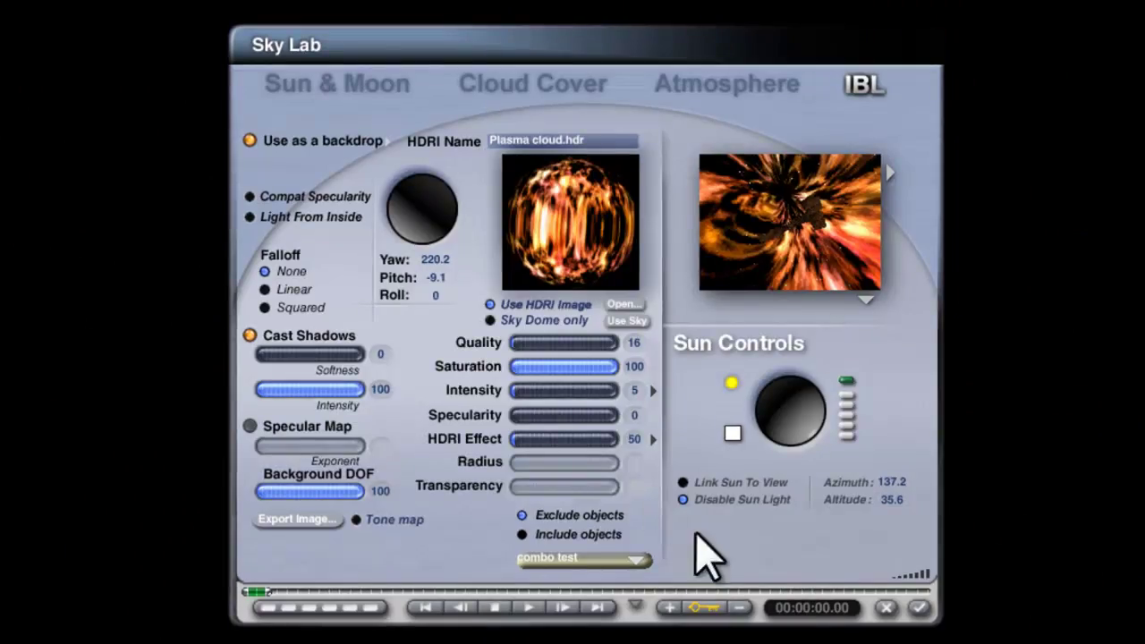
# - Re-enable sunlight in the Sky Lab, move the sun to about azimuth 241.4 and altitude 35.2, and render the scene
pyautogui.click(682, 499)
pyautogui.click(802, 427)
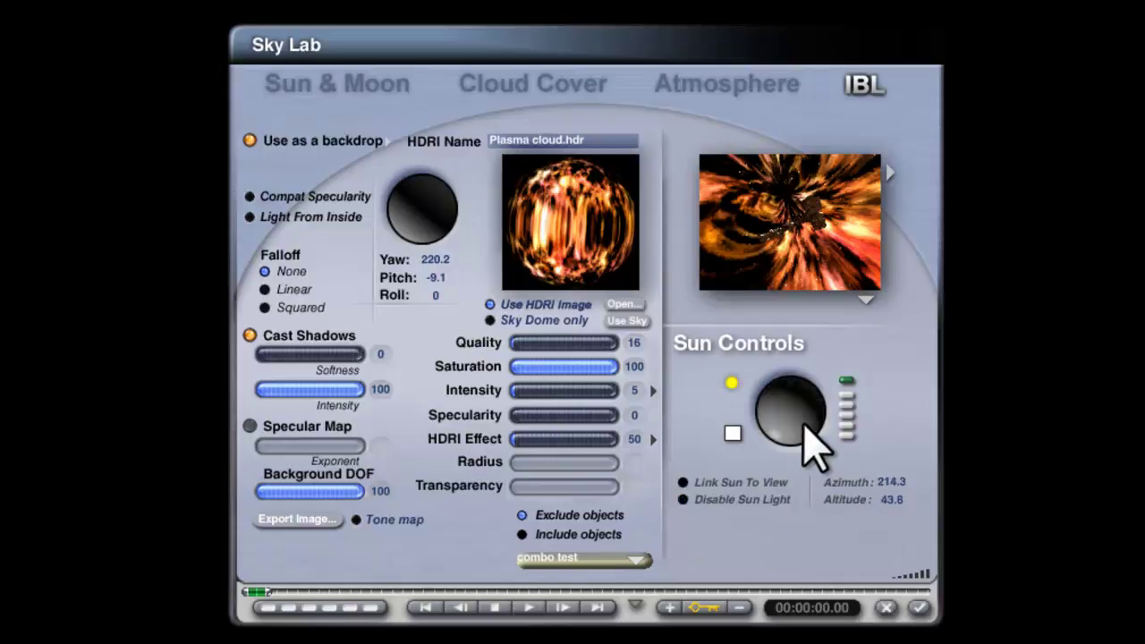
pyautogui.click(802, 427)
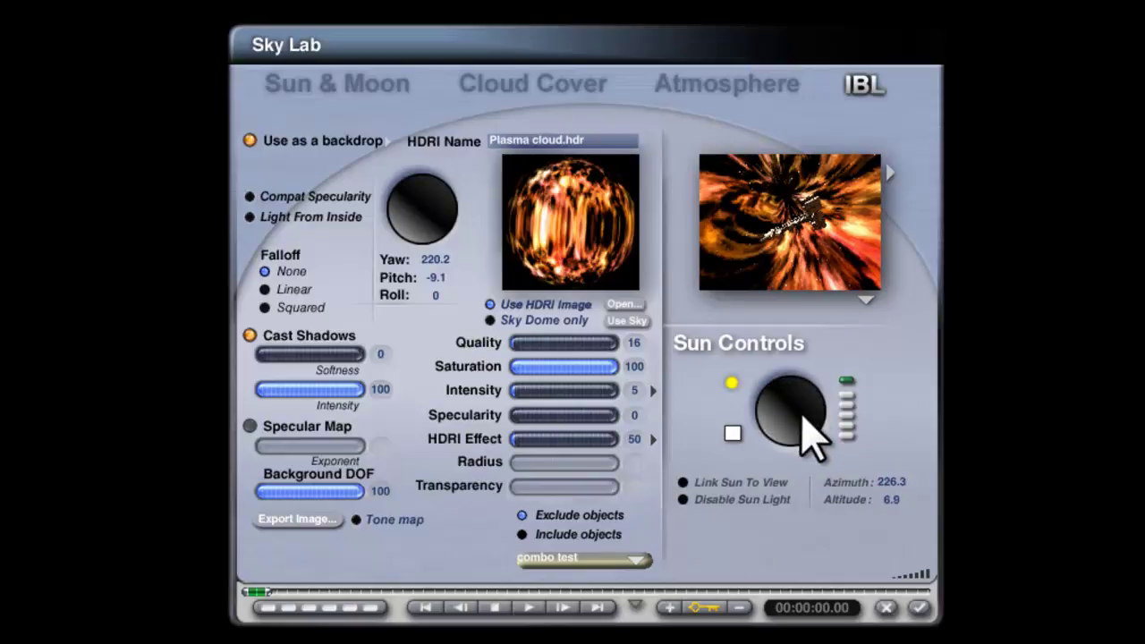
pyautogui.click(792, 428)
pyautogui.moveTo(790, 427); pyautogui.dragTo(770, 416)
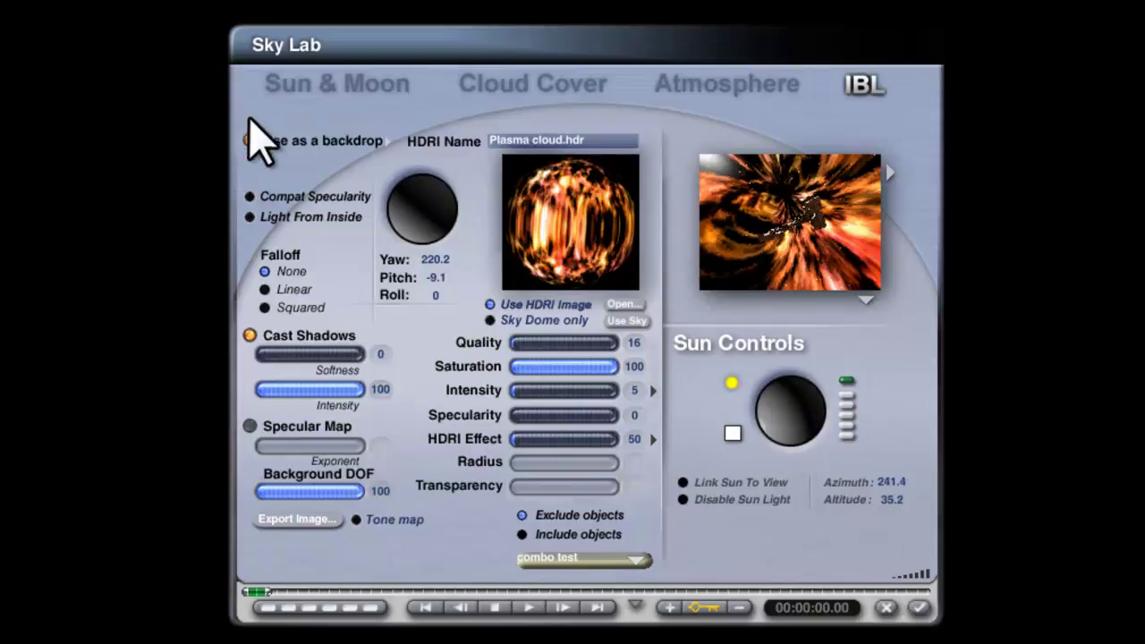
pyautogui.click(921, 610)
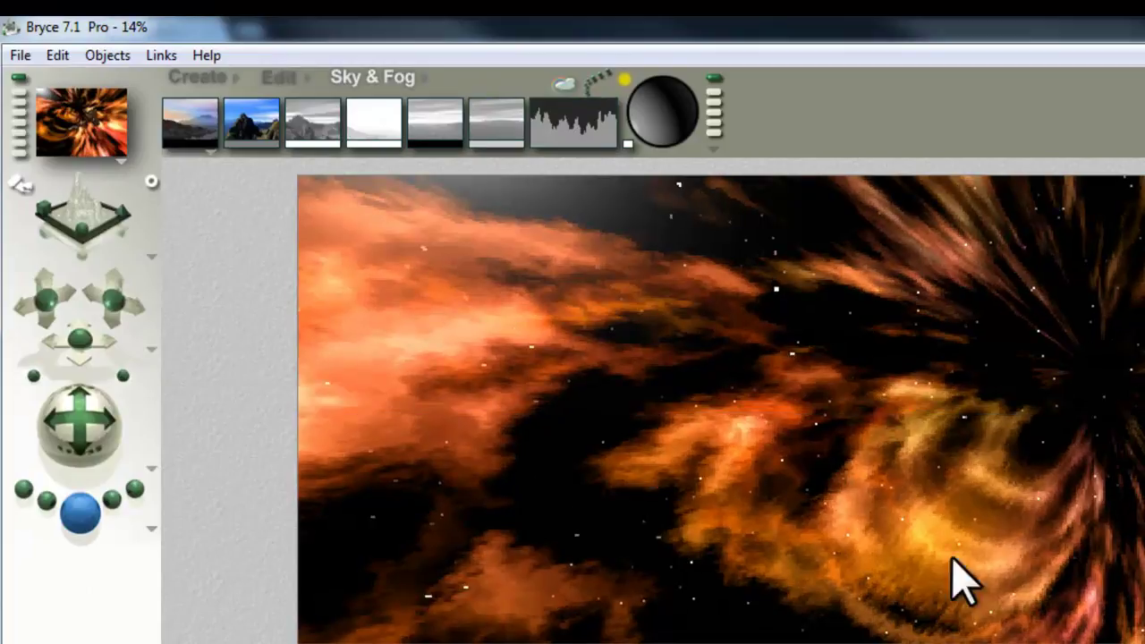
pyautogui.click(770, 414)
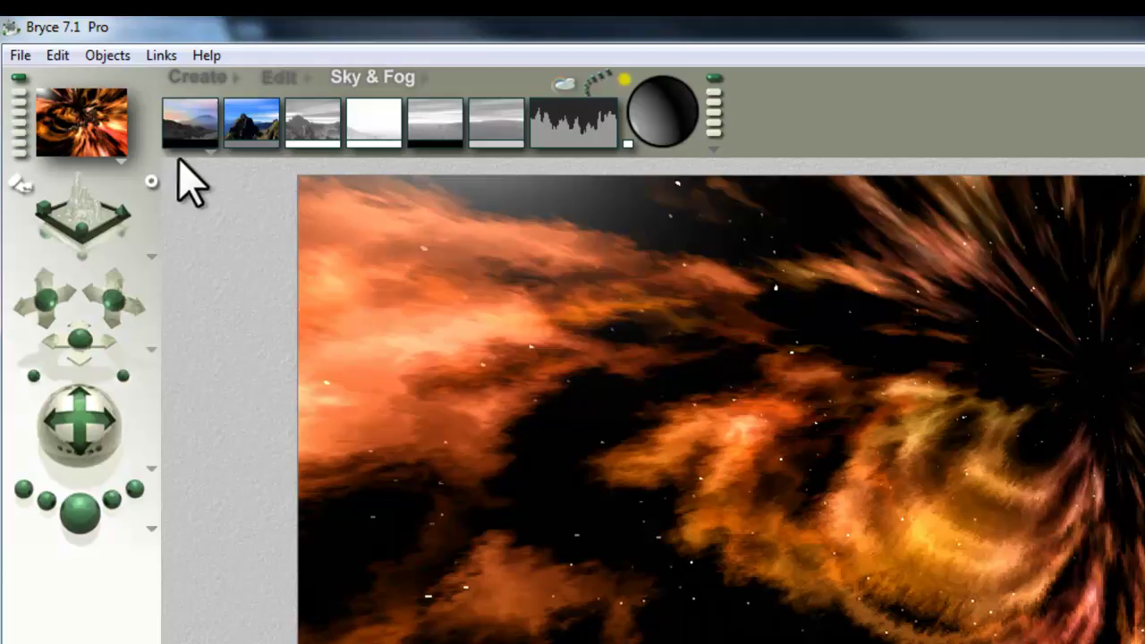
# - Sample an orange from the rendered plasma clouds as the first custom sky color, and render the scene
pyautogui.moveTo(171, 144); pyautogui.dragTo(194, 153)
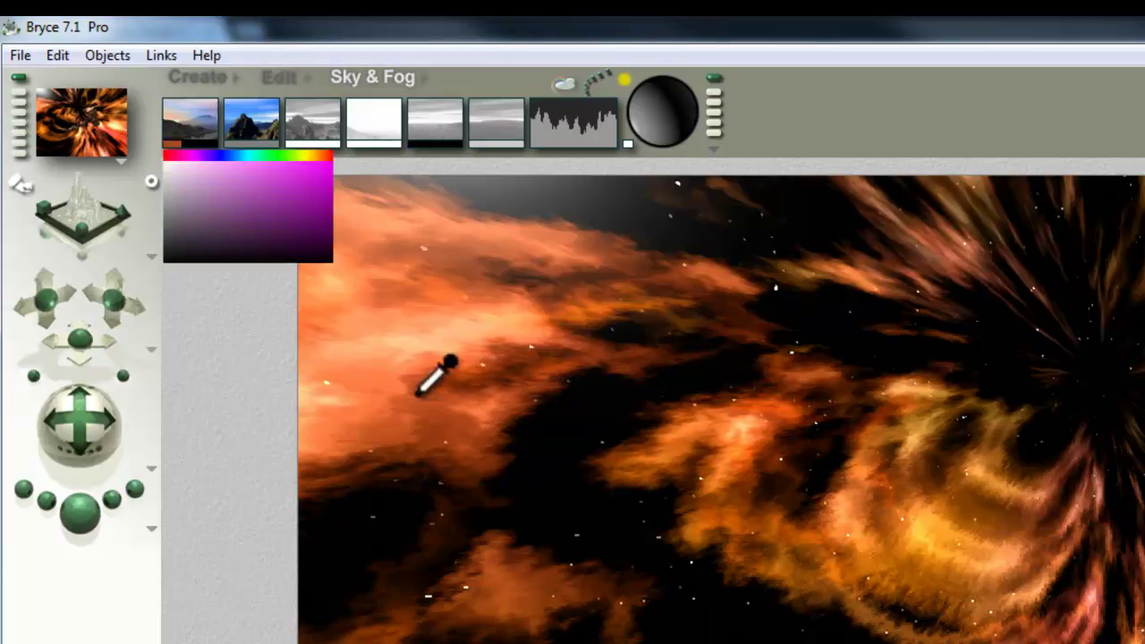
pyautogui.moveTo(416, 377); pyautogui.dragTo(424, 410)
pyautogui.hotkey('ctrl', 'r')
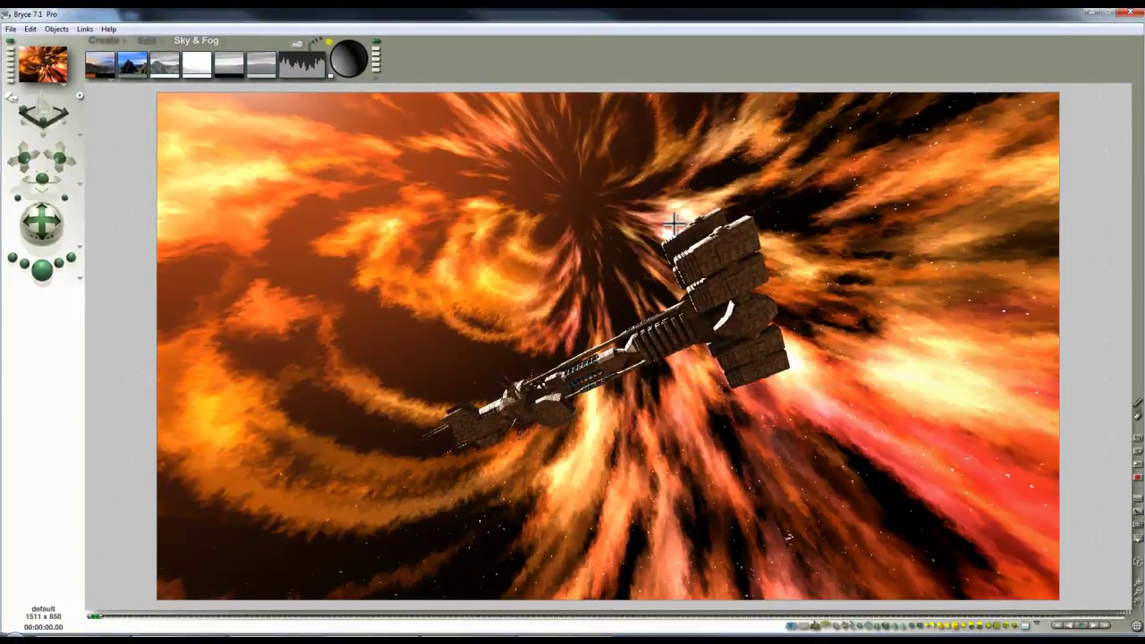
# - Set the haze amount to 100 and render the scene
pyautogui.click(198, 64)
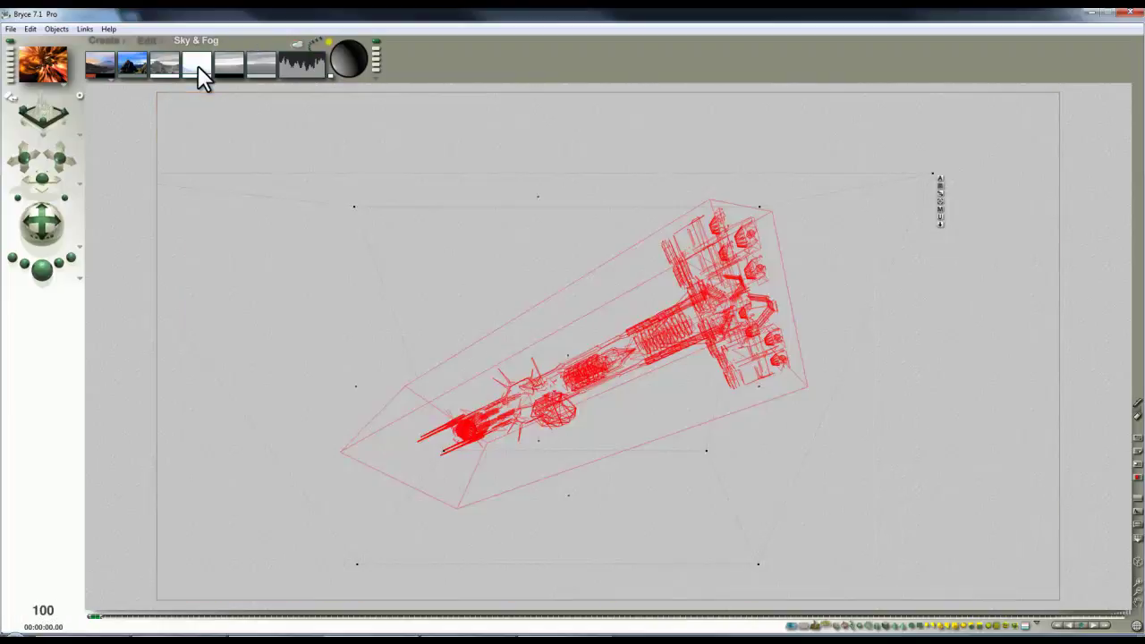
pyautogui.click(45, 267)
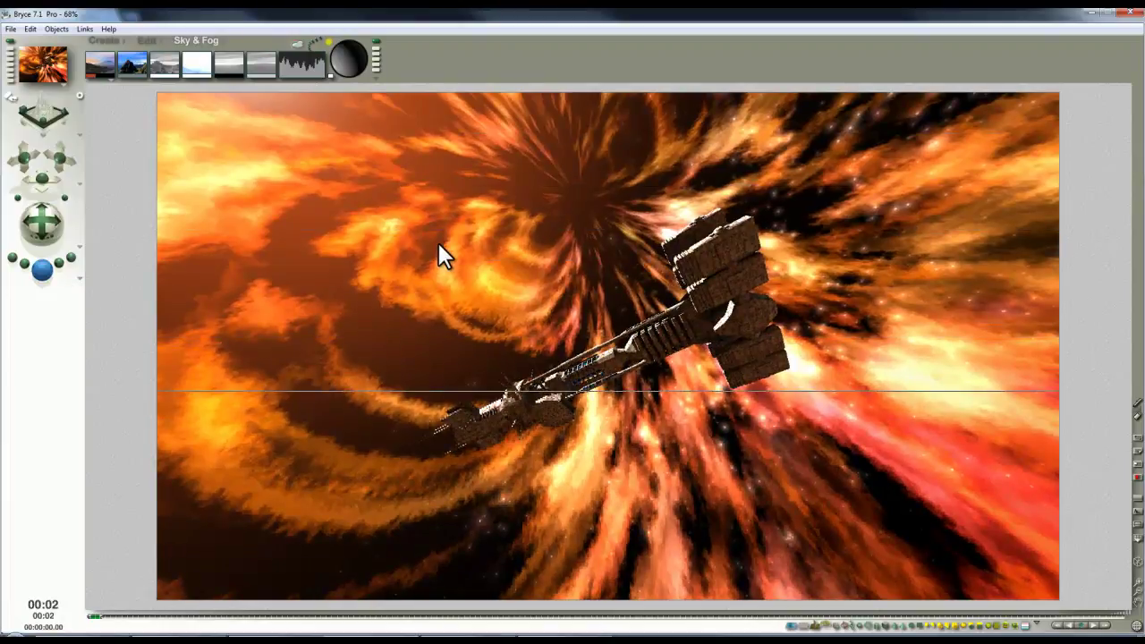
pyautogui.click(478, 216)
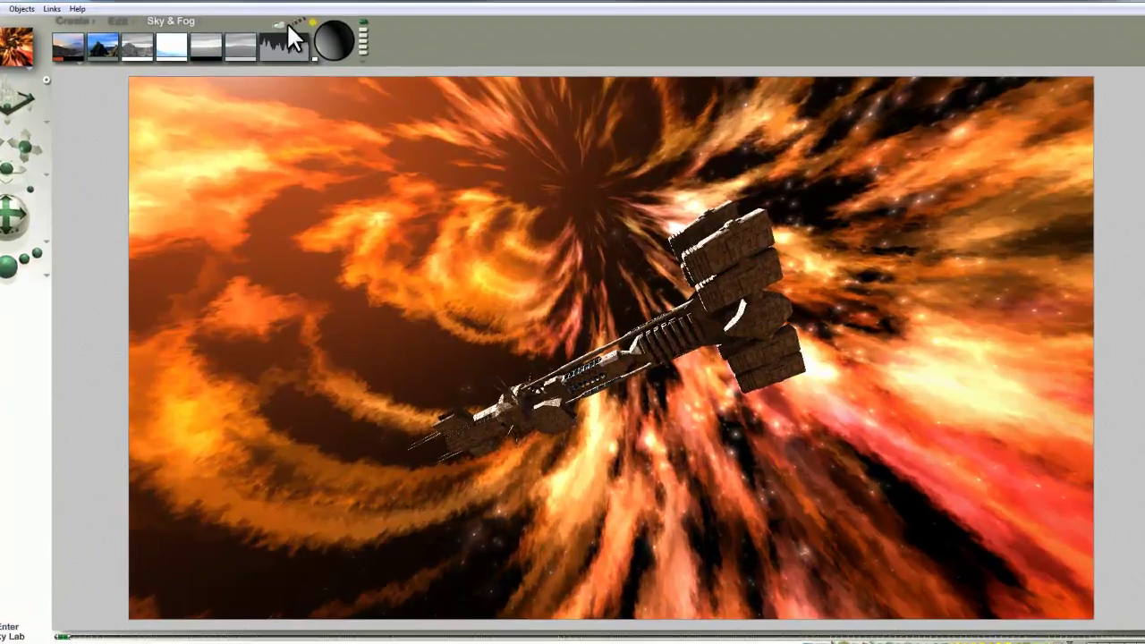
# - In the Sky Lab's IBL settings, rotate the HDRI backdrop to about yaw 68.6 and pitch -88.3
pyautogui.click(296, 42)
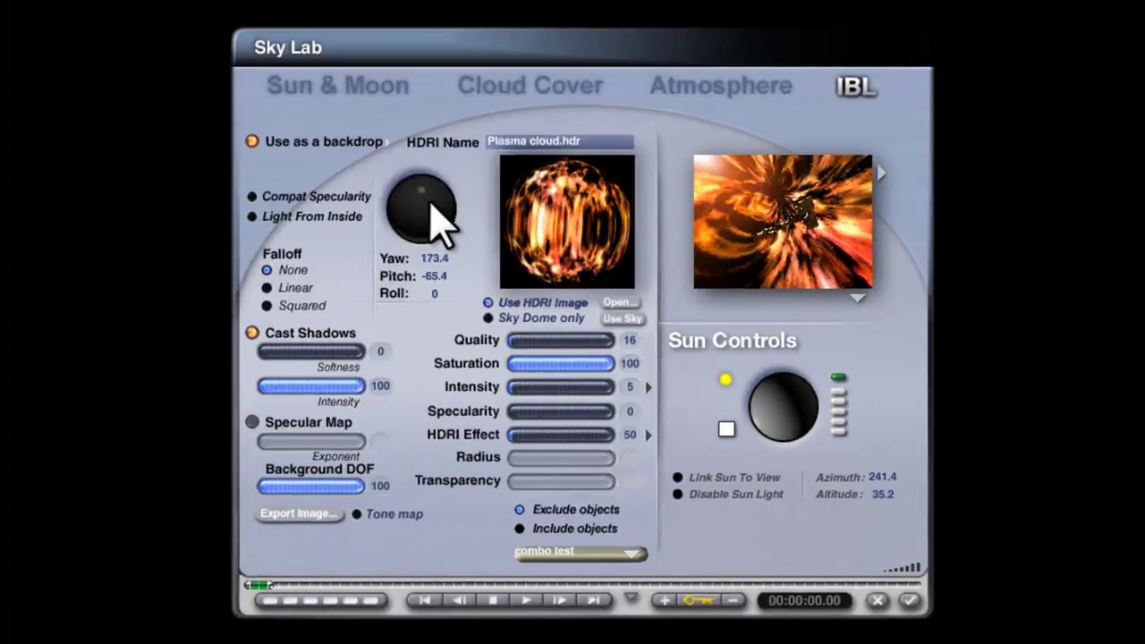
pyautogui.moveTo(425, 202); pyautogui.dragTo(426, 190)
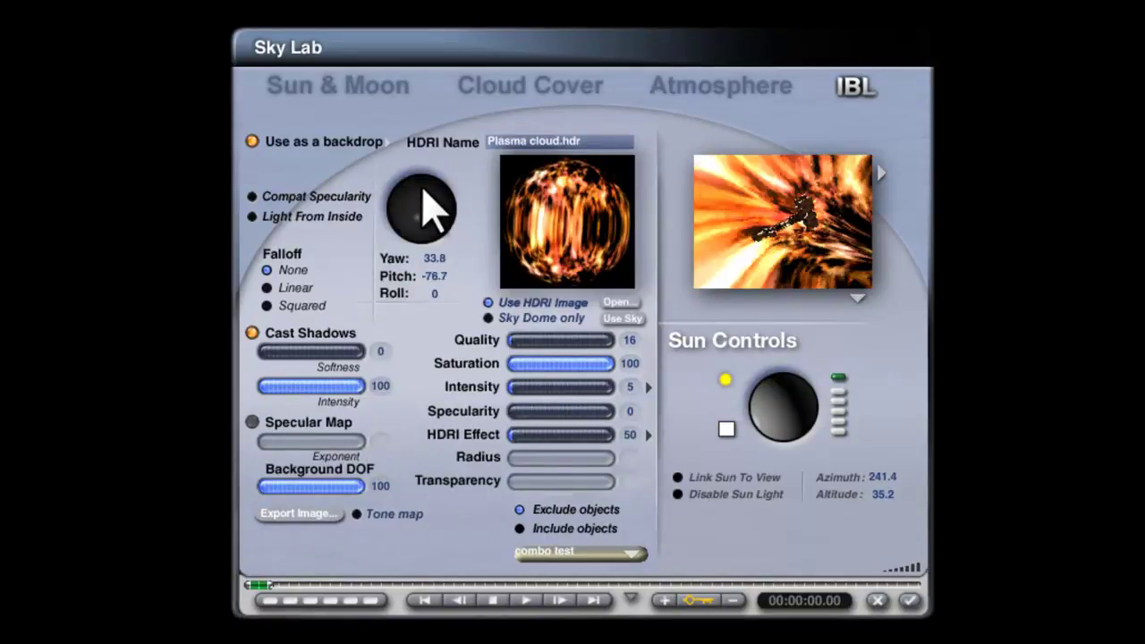
pyautogui.moveTo(423, 185); pyautogui.dragTo(417, 221)
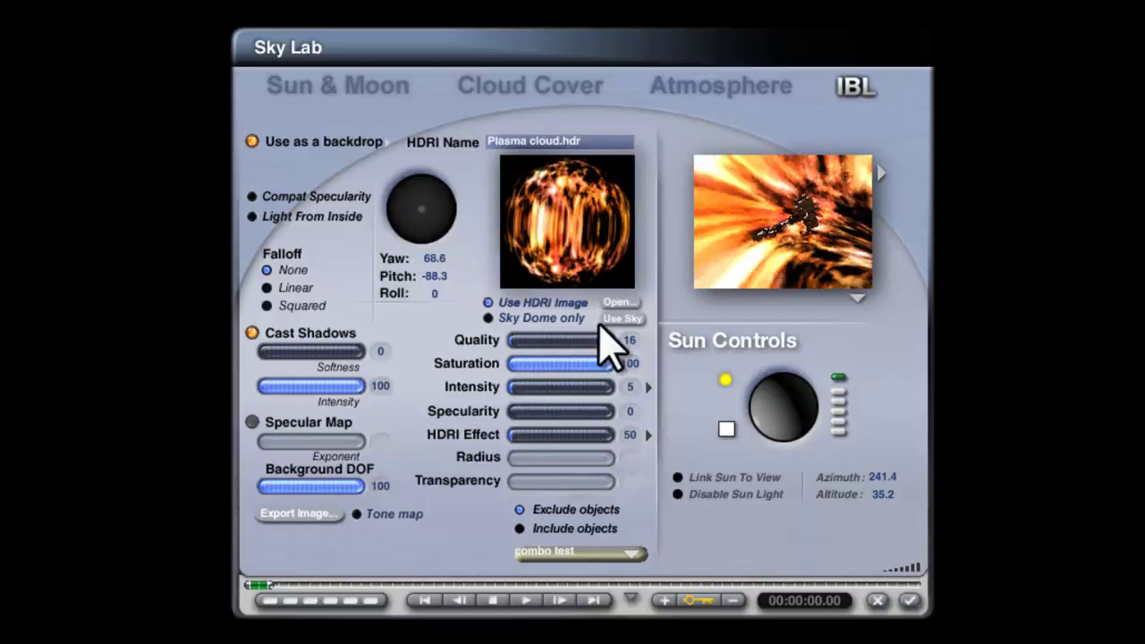
# - Try an IBL intensity of 4, and return the intensity to 5
pyautogui.click(630, 387)
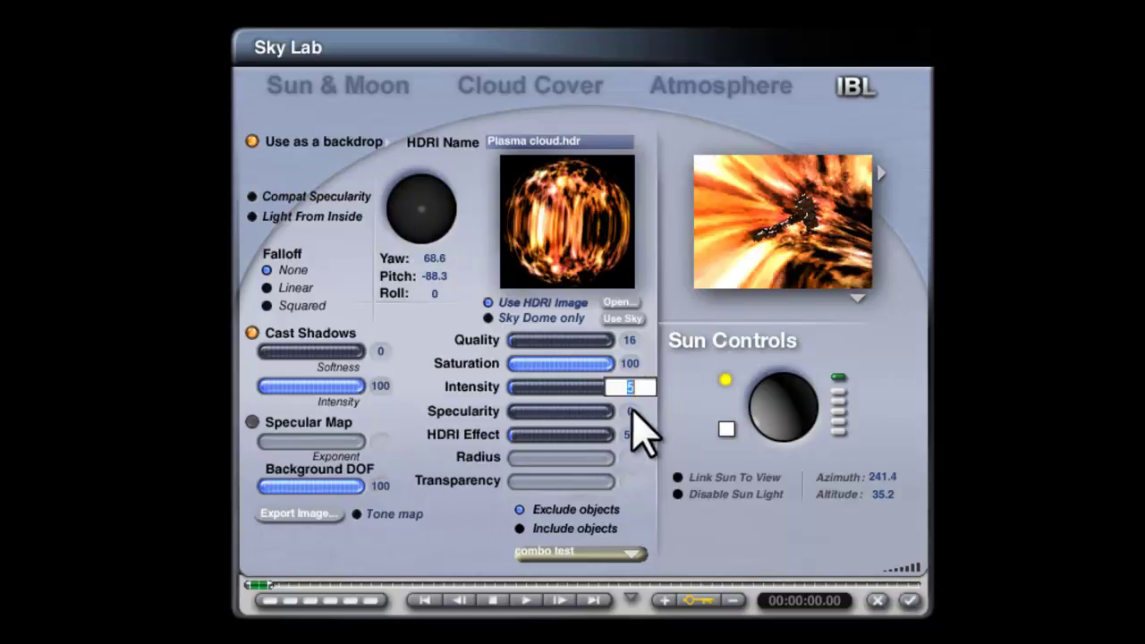
pyautogui.write('5')
pyautogui.press('Return')
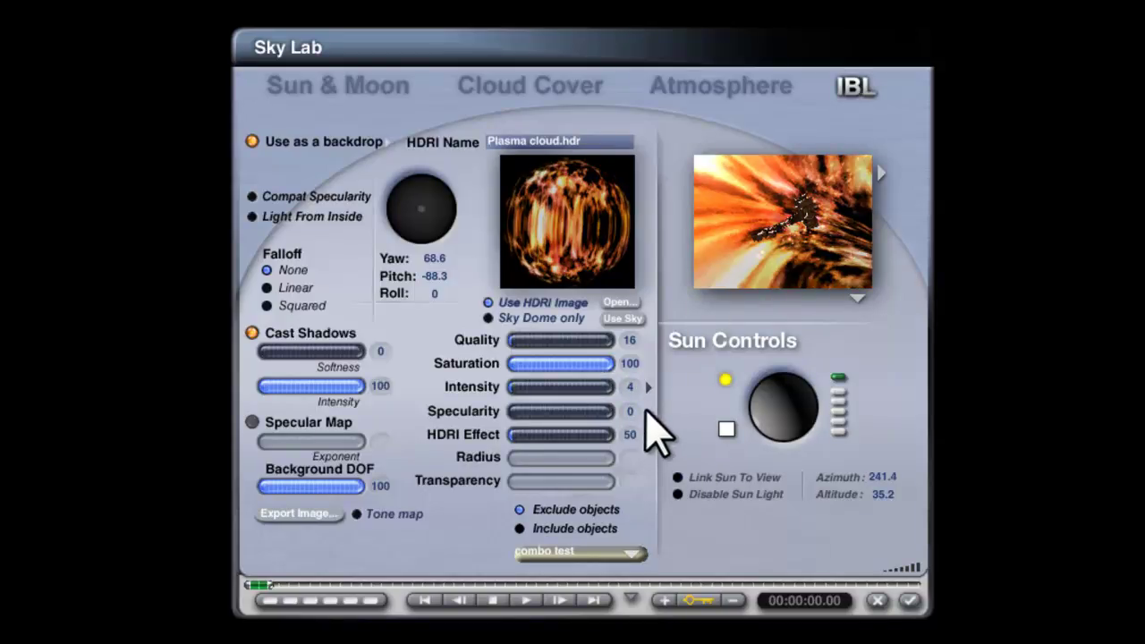
pyautogui.click(629, 387)
pyautogui.write('5')
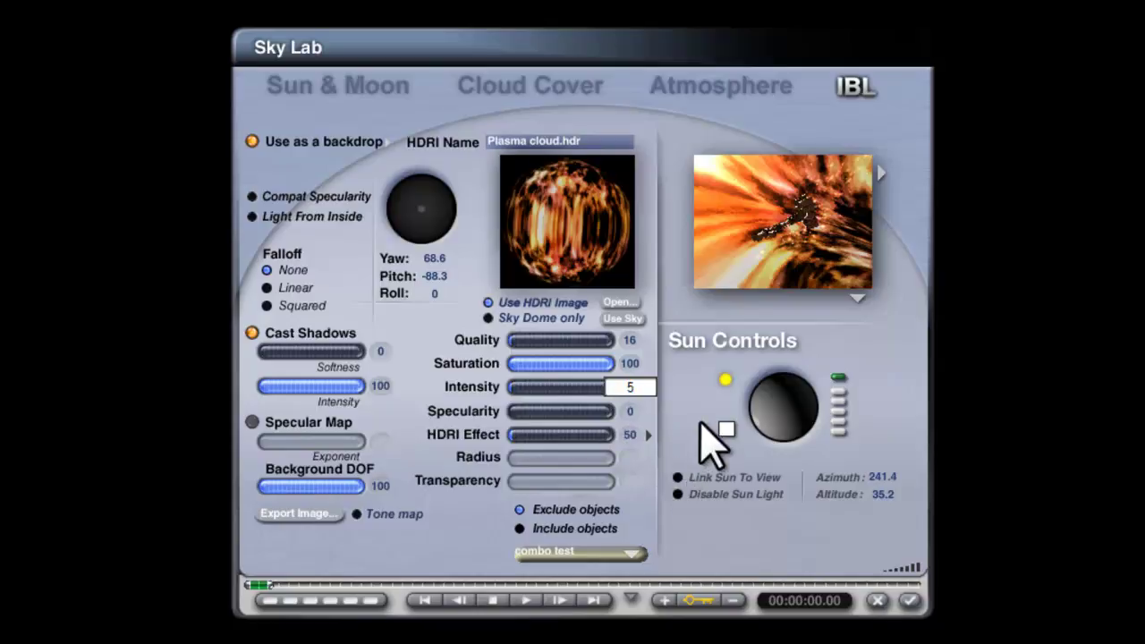
pyautogui.press('Return')
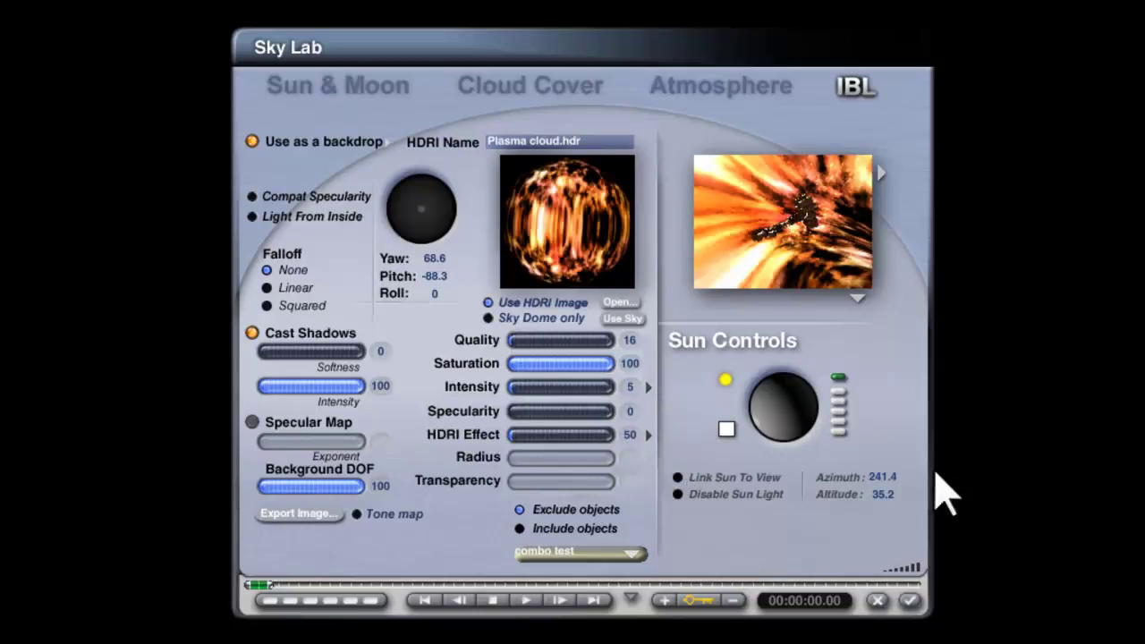
# - Move the sun to about azimuth 172.9 and altitude 18.4, apply the Sky Lab settings, and render the scene
pyautogui.moveTo(769, 427); pyautogui.dragTo(801, 414)
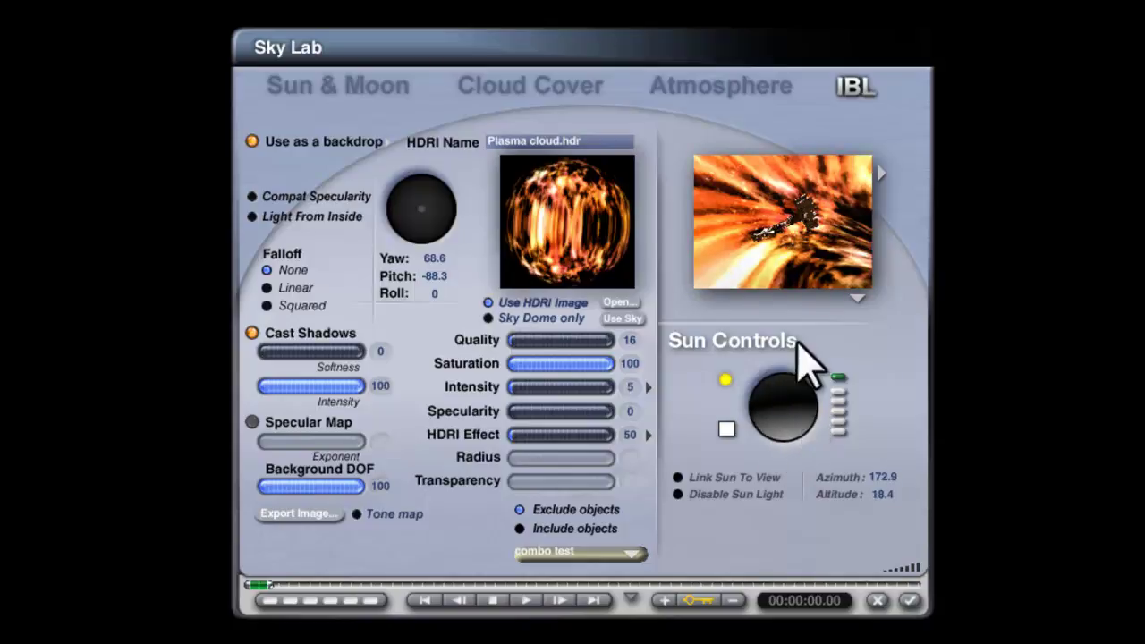
pyautogui.click(911, 598)
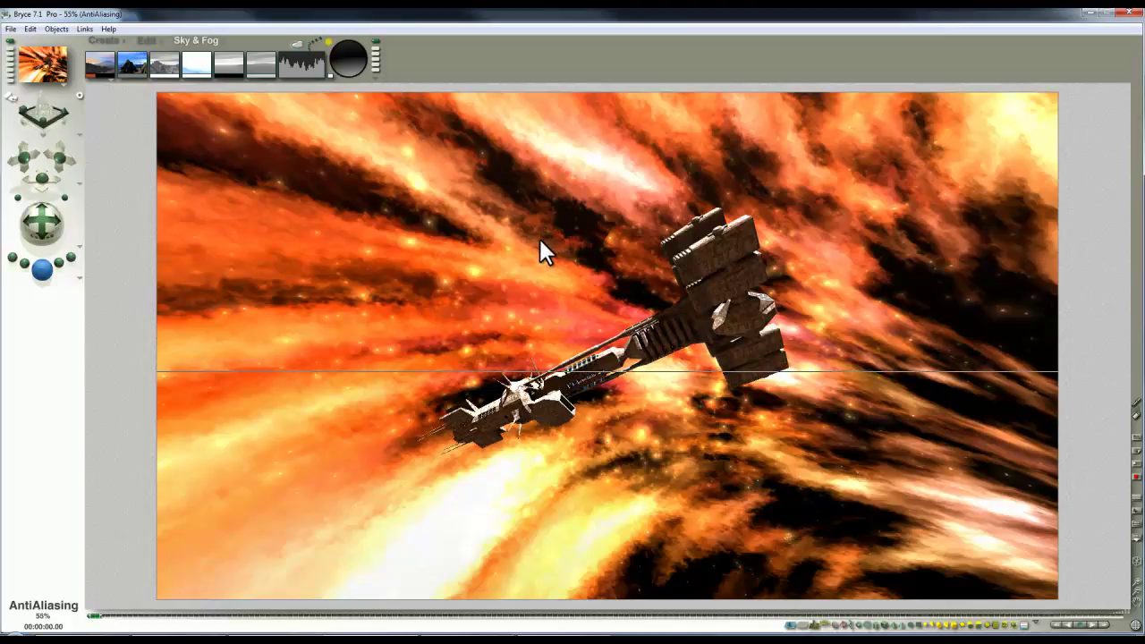
pyautogui.press('Escape')
# - Rotate the spaceship so its nose tilts upward and its top surfaces face the camera, and render the scene
pyautogui.click(148, 39)
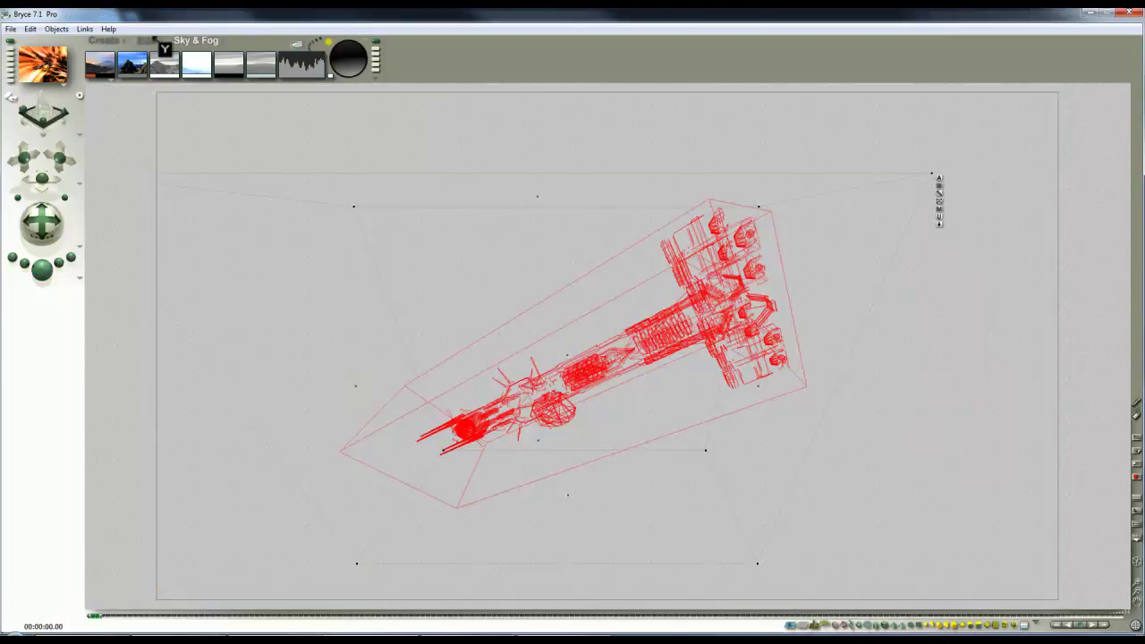
pyautogui.moveTo(186, 70)
pyautogui.mouseDown()
pyautogui.moveTo(134, 70)
pyautogui.moveTo(194, 84)
pyautogui.mouseUp()
pyautogui.moveTo(682, 425); pyautogui.dragTo(672, 327)
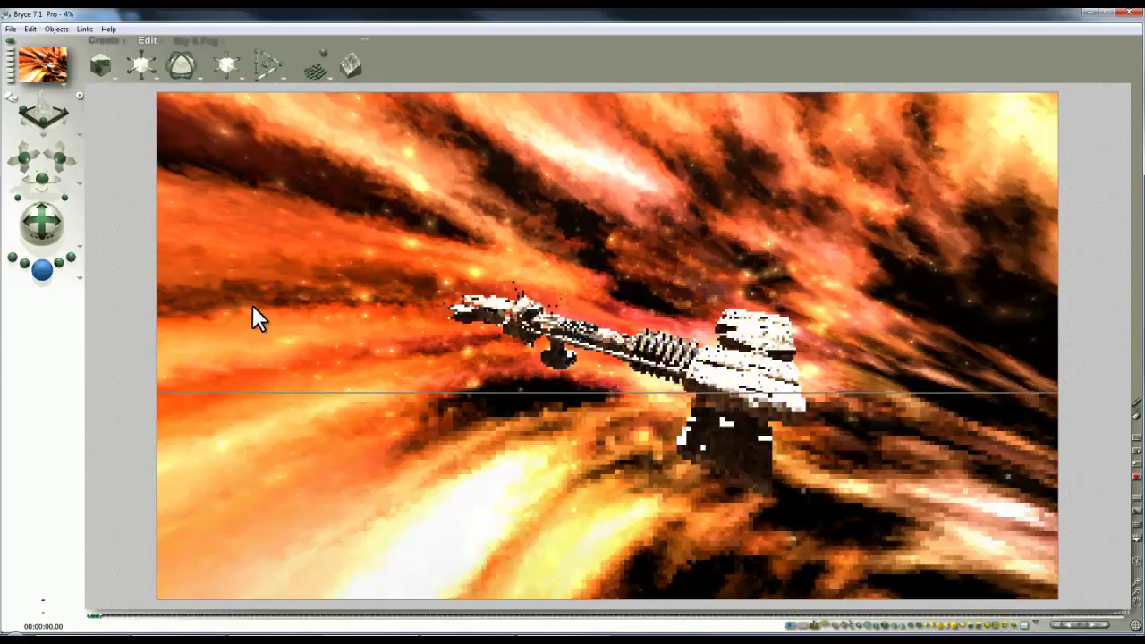
pyautogui.click(443, 291)
# - Move the sun so it lights the camera-facing side of the spaceship's engine blocks, and render the scene
pyautogui.click(196, 40)
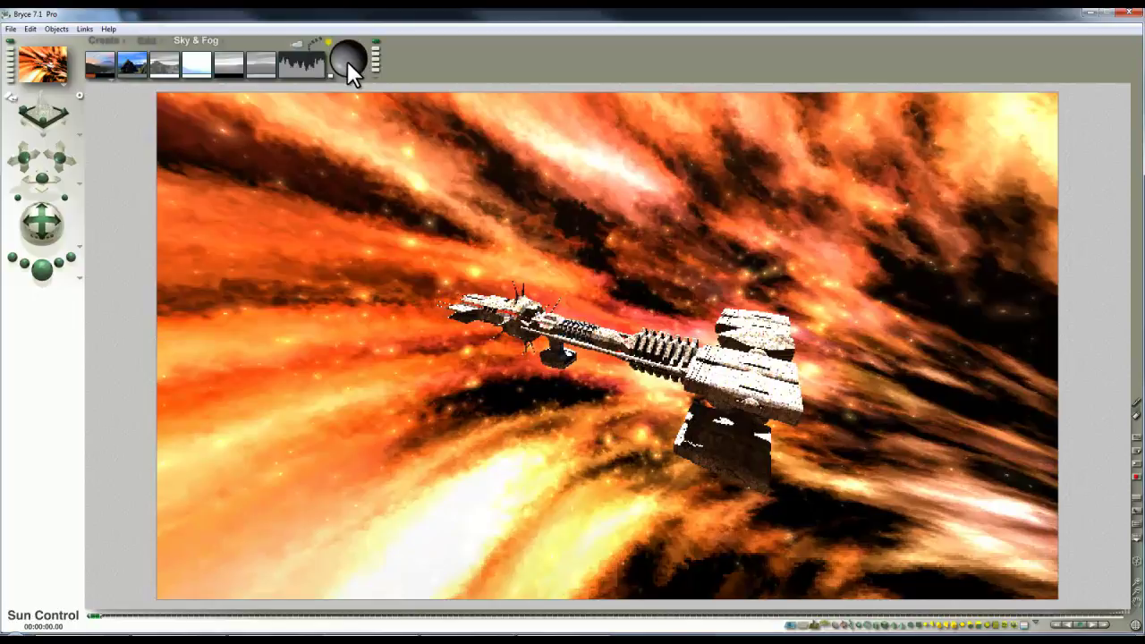
pyautogui.press('Escape')
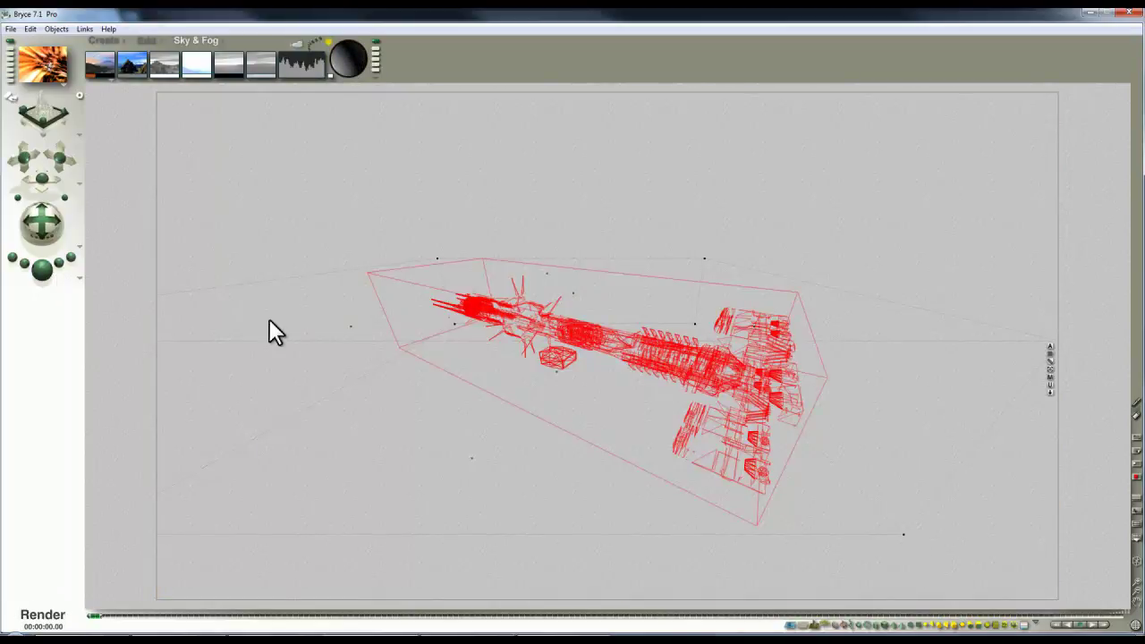
pyautogui.hotkey('ctrl', 'r')
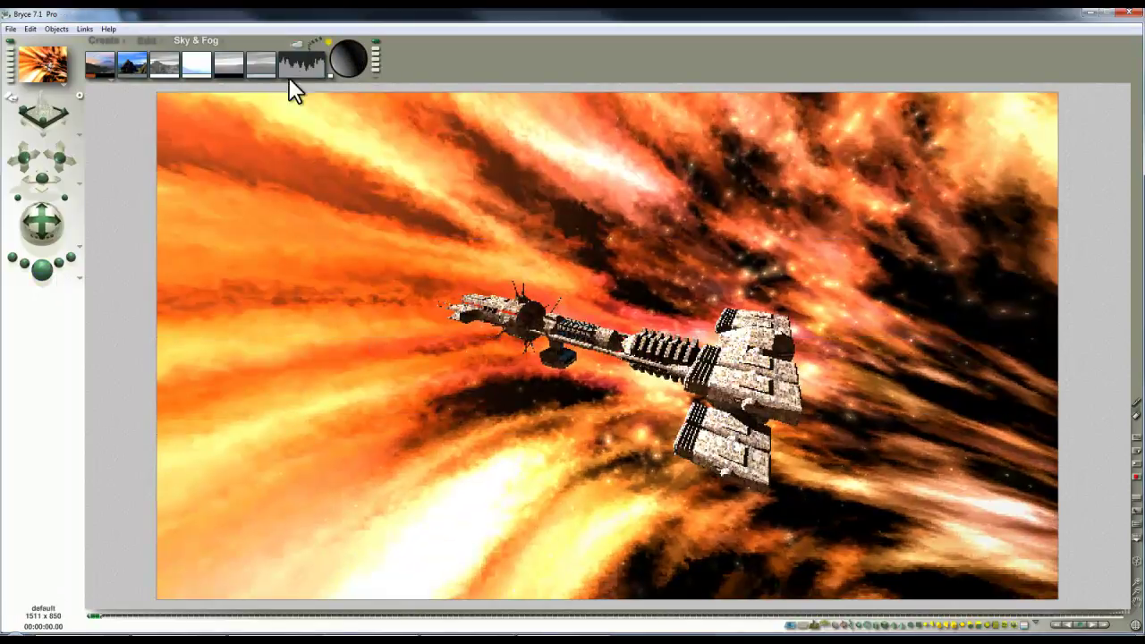
# - Move the sun behind the spaceship's engine section to backlight it, and render the scene
pyautogui.click(334, 57)
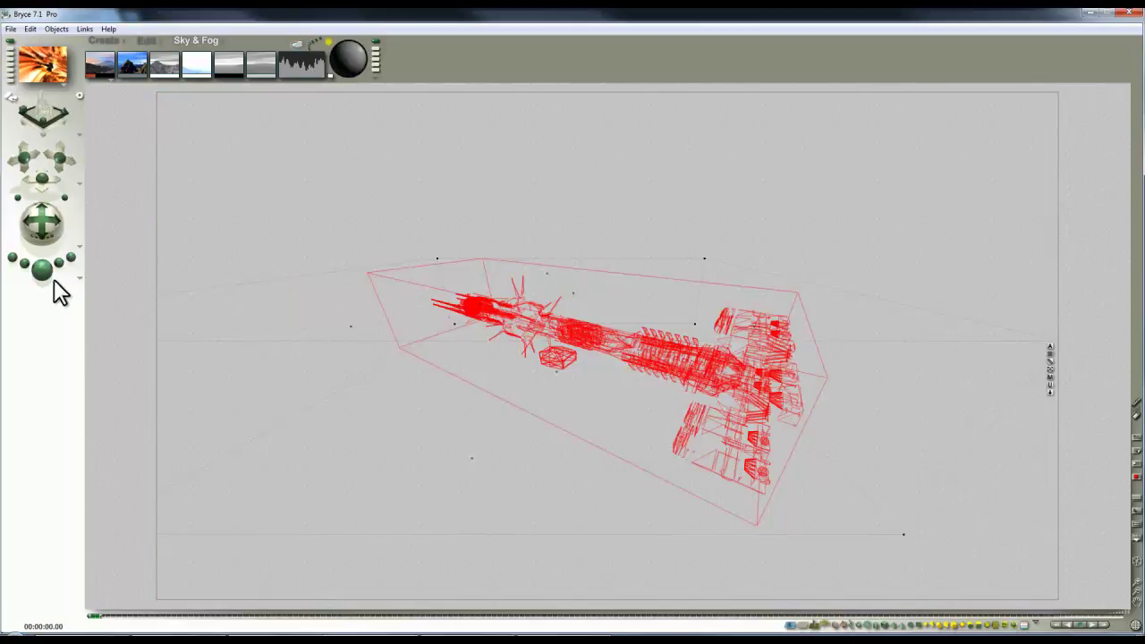
pyautogui.hotkey('ctrl', 'r')
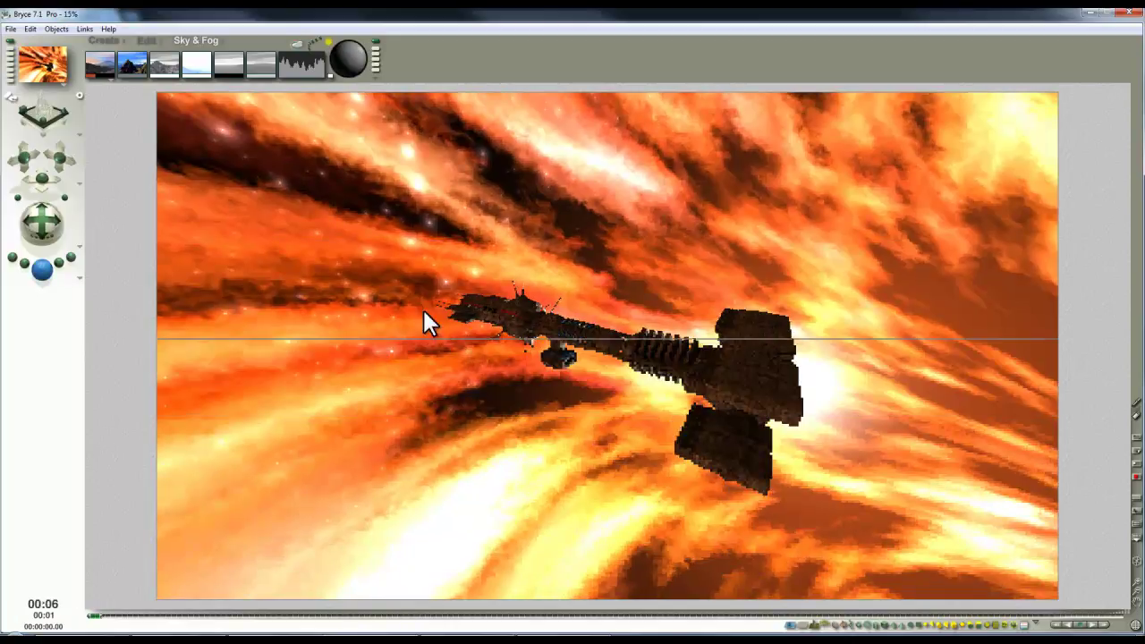